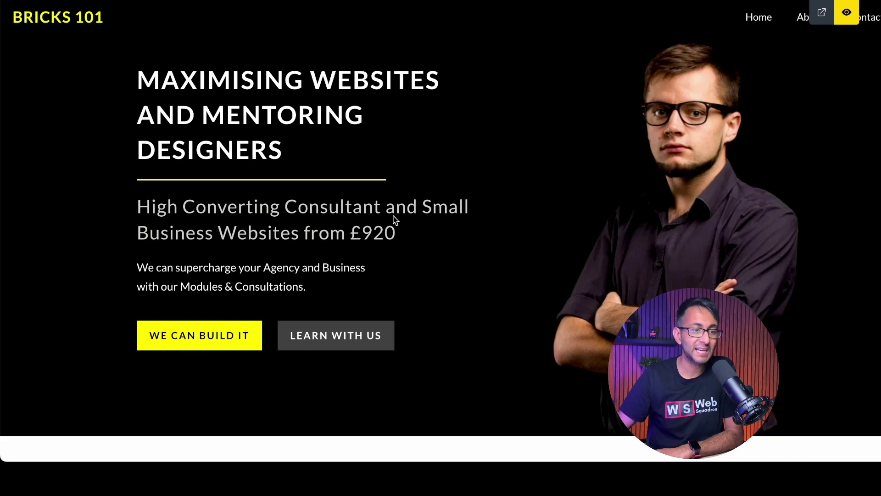
Exit the page preview with Ctrl+Shift+P to get back to the hero page editor.
{"action": "key", "text": "ctrl+shift+p"}
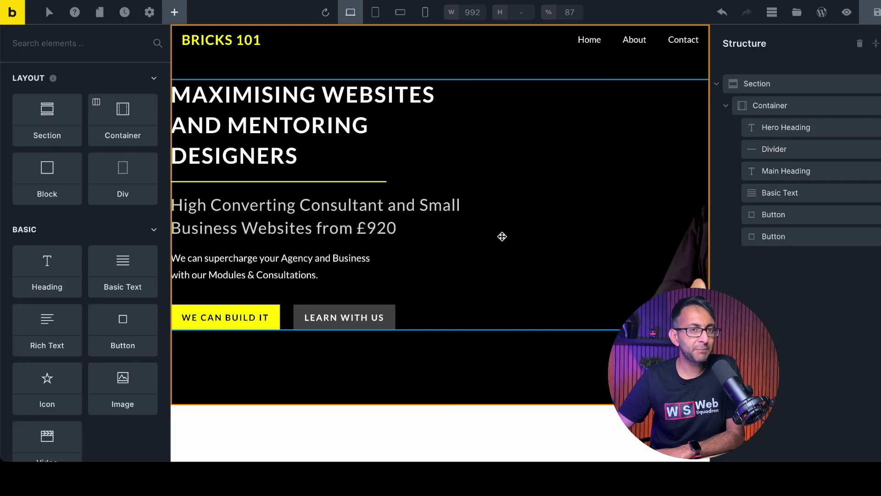
Duplicate the hero Section, collapse both Section rows in Structure, and select the second one.
{"action": "left_click", "coordinate": [865, 86]}
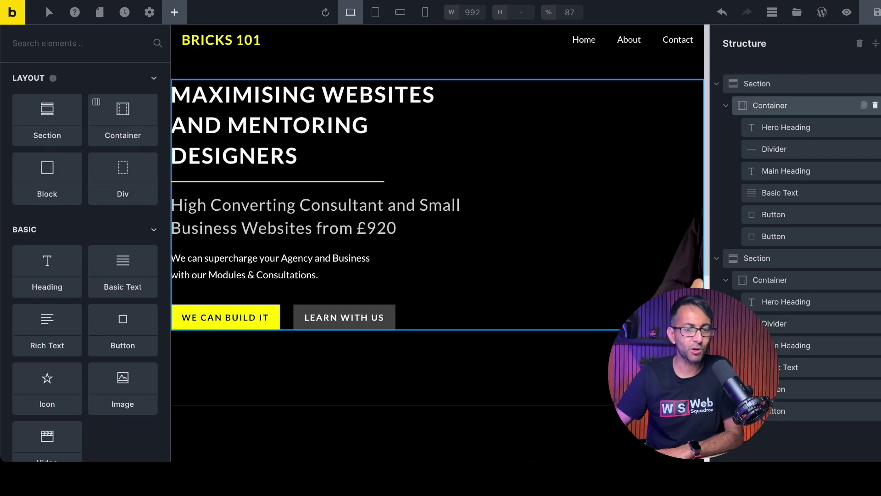
{"action": "scroll", "coordinate": [615, 270], "scroll_direction": "down", "scroll_amount": 5}
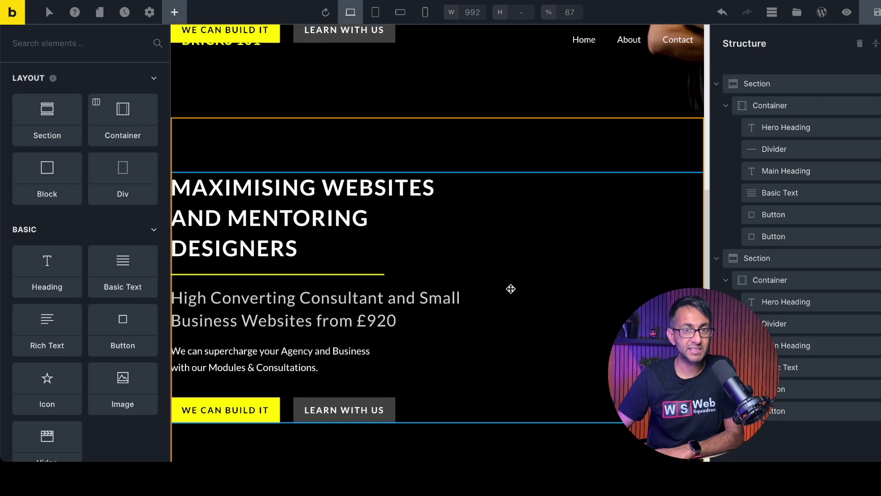
{"action": "left_click", "coordinate": [716, 84]}
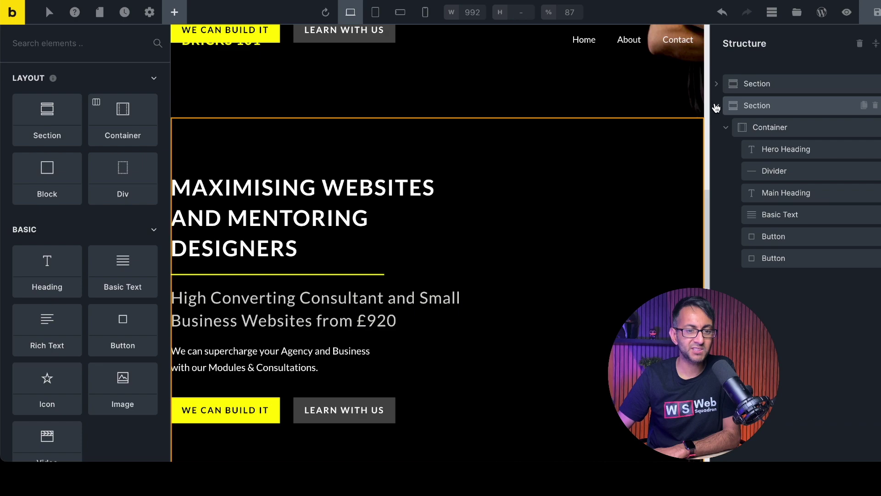
{"action": "left_click", "coordinate": [716, 106]}
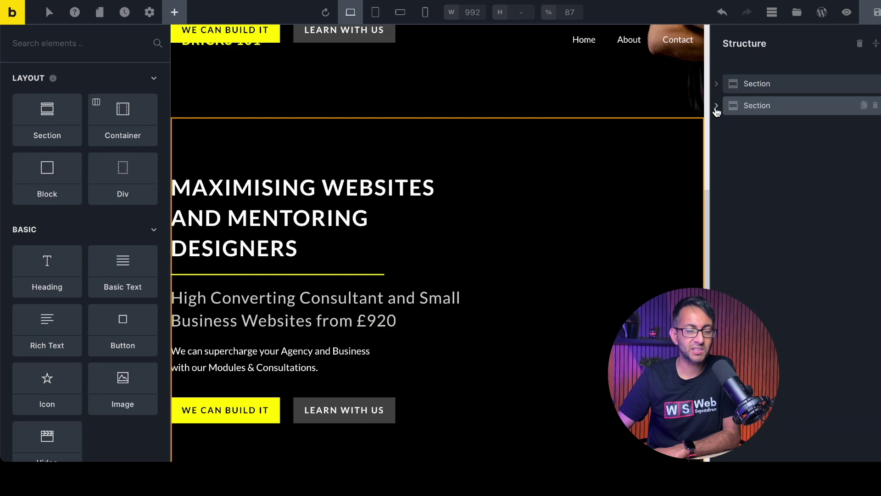
{"action": "left_click", "coordinate": [781, 109]}
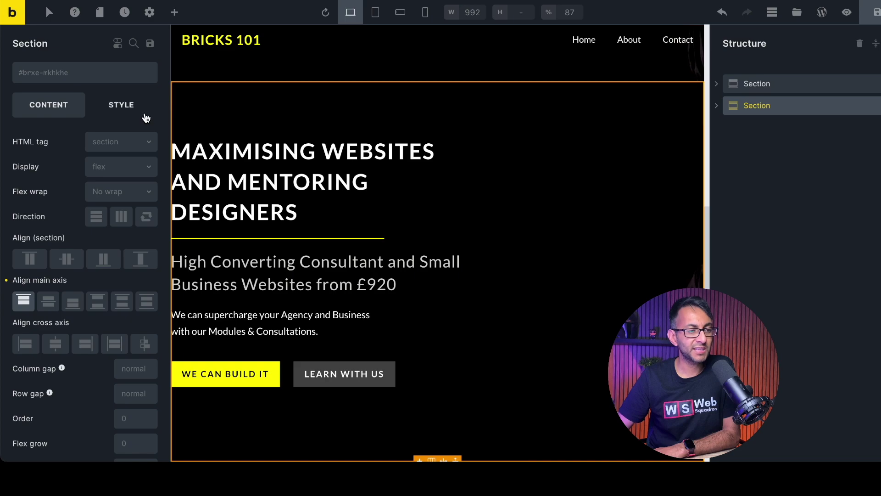
Set the second Section's background image to 14-1.webp from the Media Library, then preview.
{"action": "left_click", "coordinate": [122, 110]}
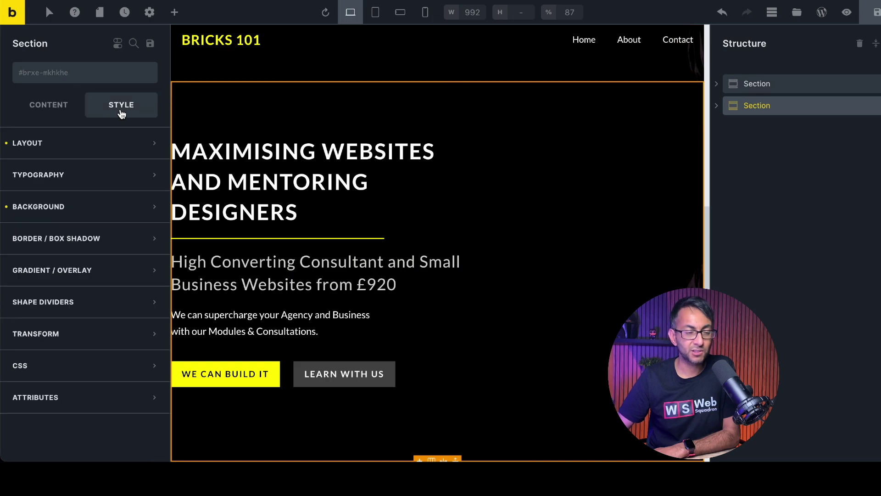
{"action": "left_click", "coordinate": [75, 206]}
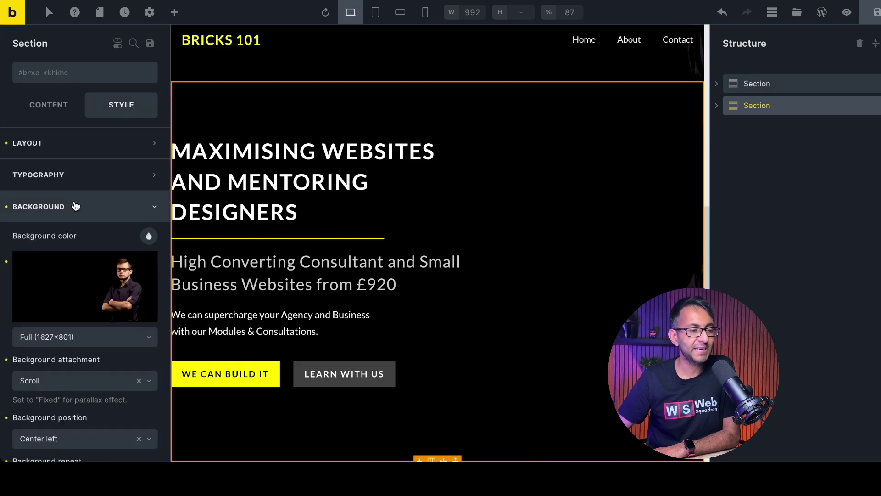
{"action": "left_click", "coordinate": [87, 282]}
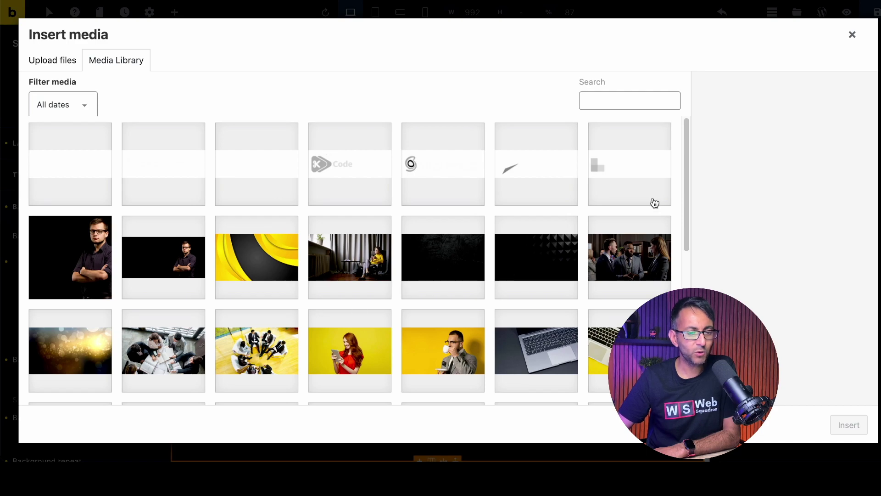
{"action": "left_click_drag", "start_coordinate": [683, 153], "coordinate": [694, 175]}
{"action": "left_click", "coordinate": [384, 211]}
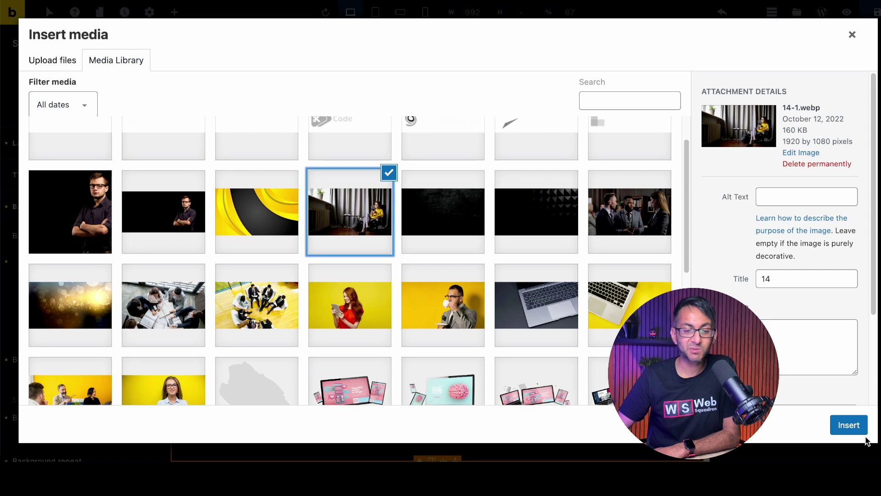
{"action": "left_click", "coordinate": [850, 426]}
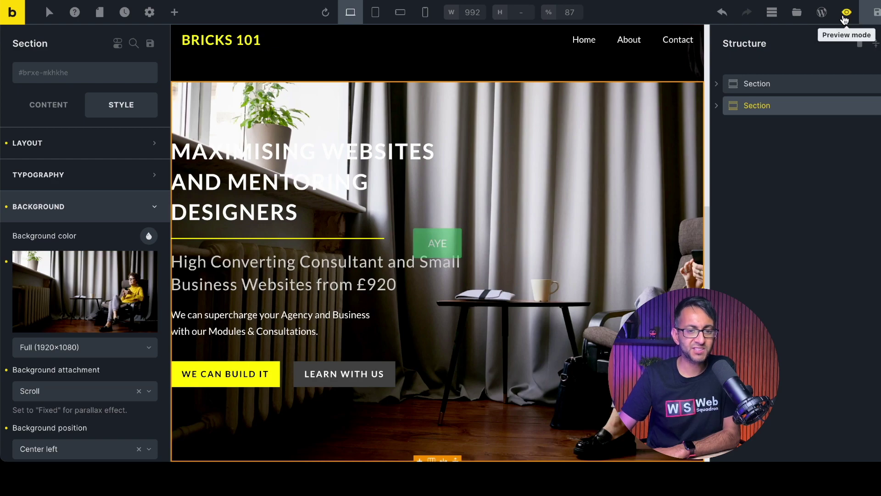
{"action": "left_click", "coordinate": [846, 12]}
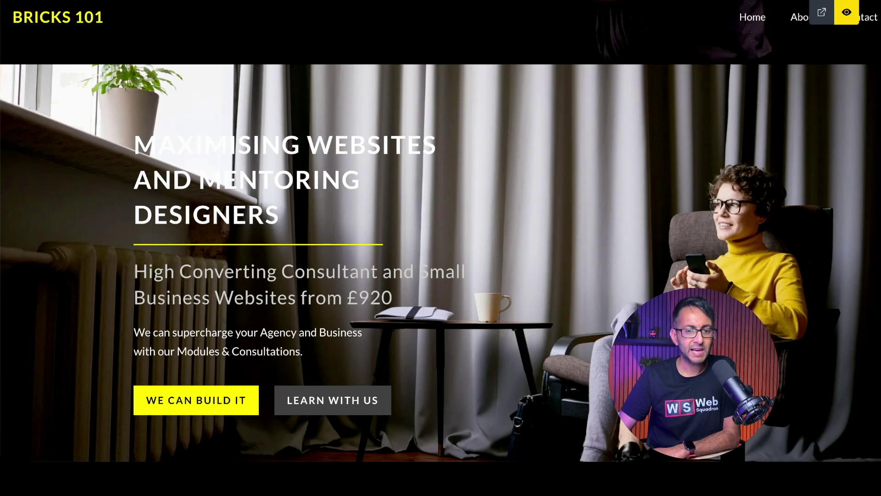
Scroll through the preview of the new photo hero, then go back to the builder.
{"action": "scroll", "coordinate": [757, 255], "scroll_direction": "down", "scroll_amount": 2}
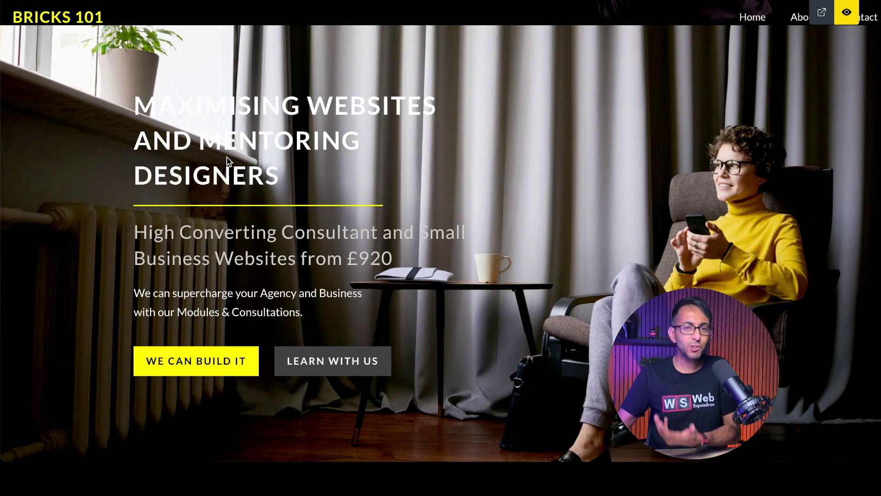
{"action": "left_click", "coordinate": [847, 13]}
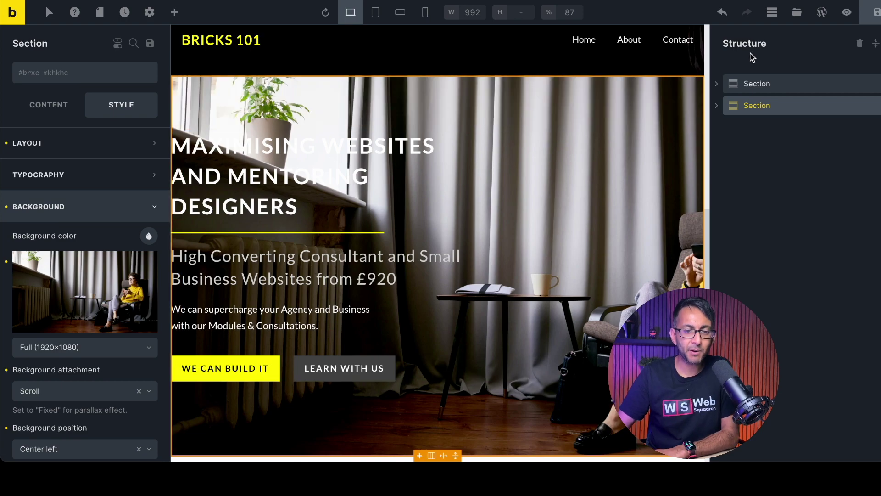
Check the full-width preview, expand the second Section, and reveal its Gradient / Overlay settings.
{"action": "left_click", "coordinate": [839, 26]}
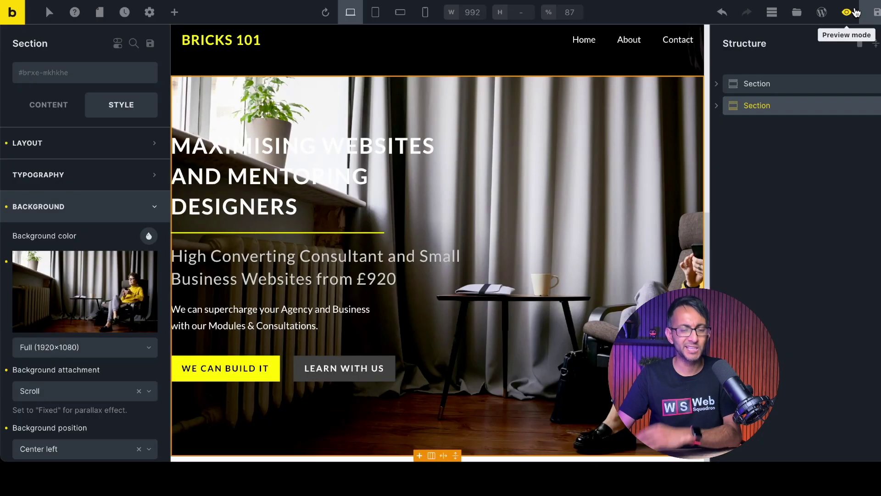
{"action": "left_click", "coordinate": [852, 13]}
{"action": "left_click", "coordinate": [717, 105]}
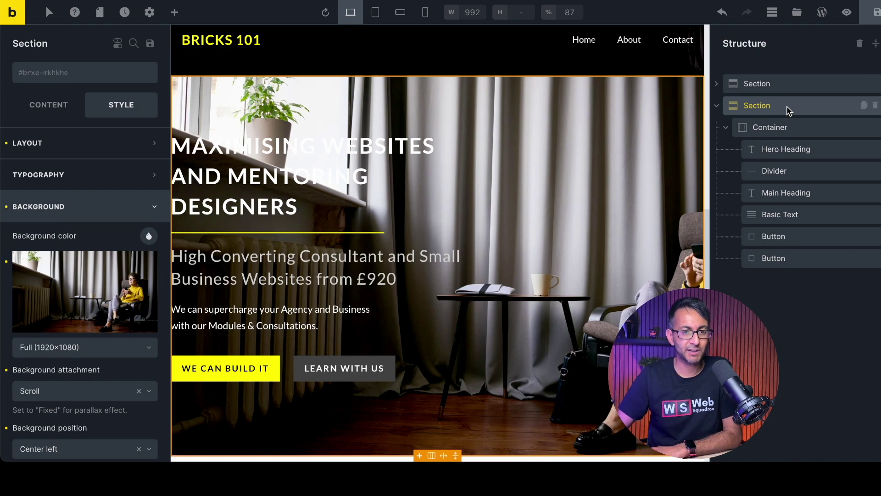
{"action": "scroll", "coordinate": [87, 338], "scroll_direction": "down", "scroll_amount": 1}
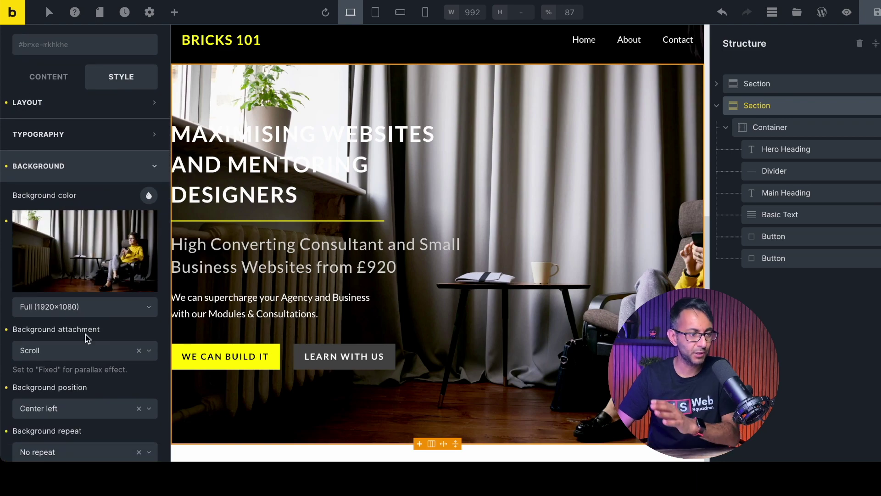
{"action": "scroll", "coordinate": [88, 338], "scroll_direction": "down", "scroll_amount": 7}
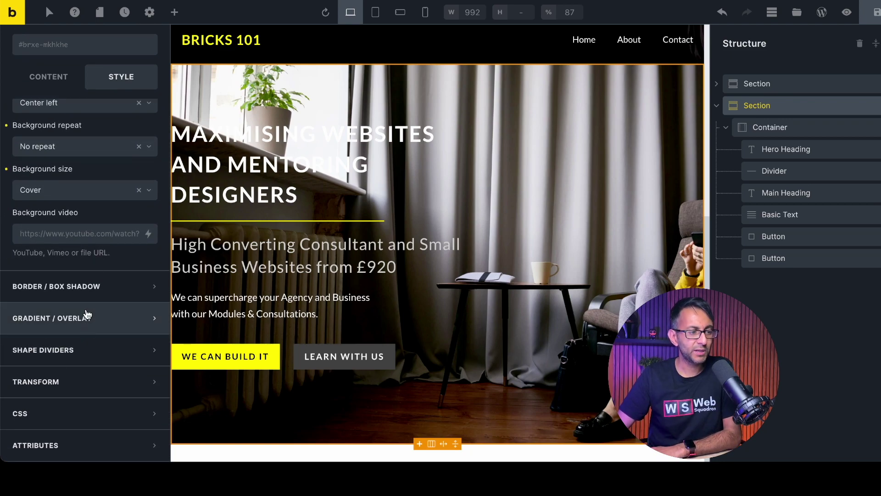
{"action": "left_click", "coordinate": [84, 320]}
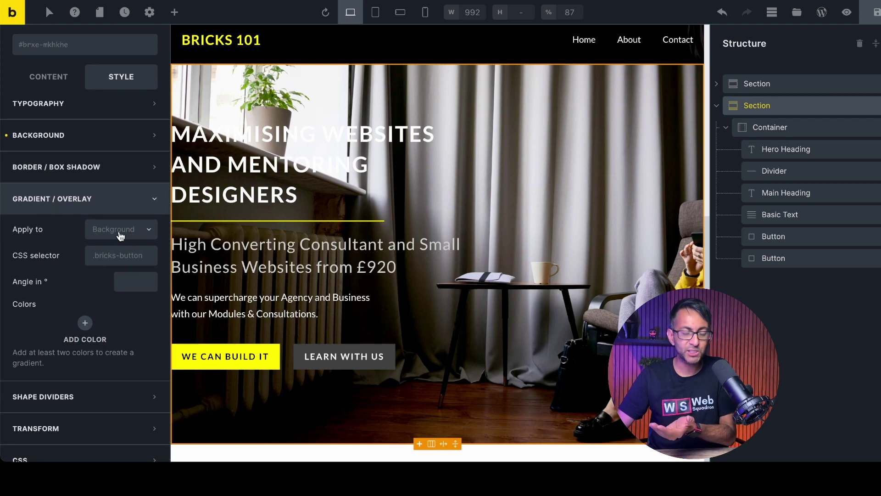
Add a first gradient colour of black with 0.55 opacity.
{"action": "left_click", "coordinate": [85, 324]}
{"action": "scroll", "coordinate": [132, 291], "scroll_direction": "down", "scroll_amount": 3}
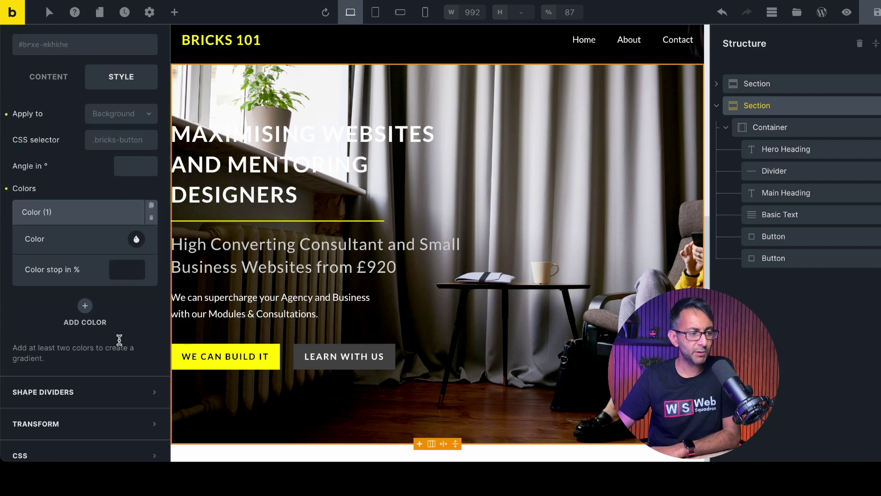
{"action": "left_click", "coordinate": [137, 238]}
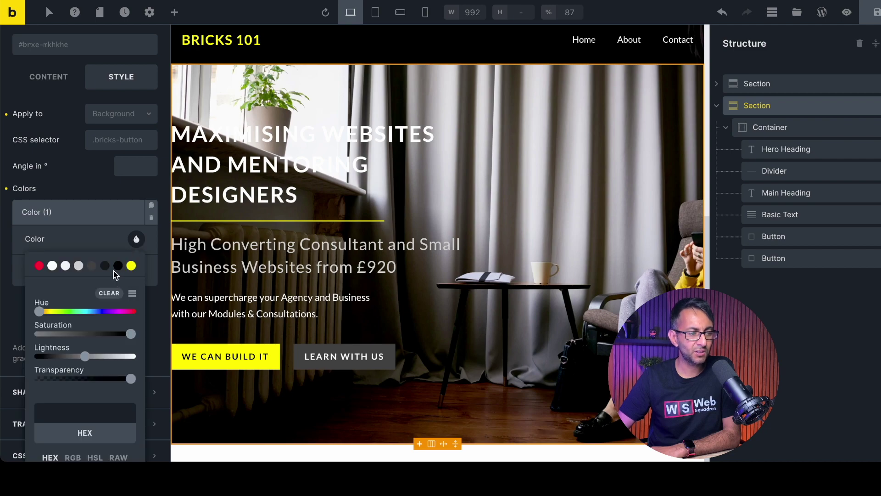
{"action": "left_click", "coordinate": [118, 266]}
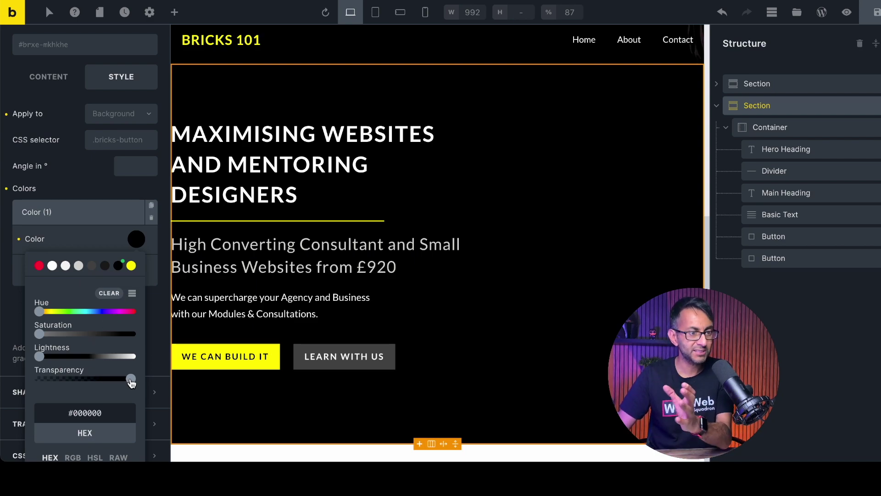
{"action": "left_click_drag", "start_coordinate": [131, 379], "coordinate": [119, 379]}
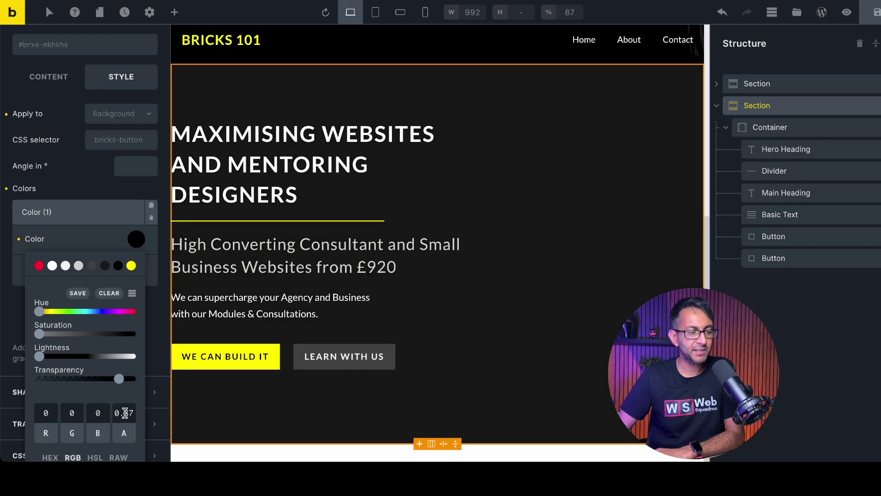
{"action": "left_click_drag", "start_coordinate": [124, 413], "coordinate": [137, 416]}
{"action": "type", "text": "55"}
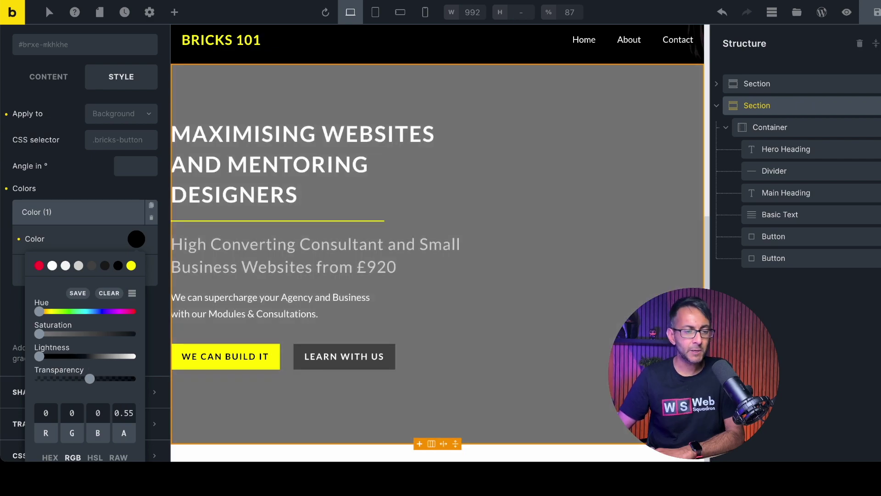
Set the first colour's stop to 60% and add a second gradient colour.
{"action": "left_click", "coordinate": [135, 245]}
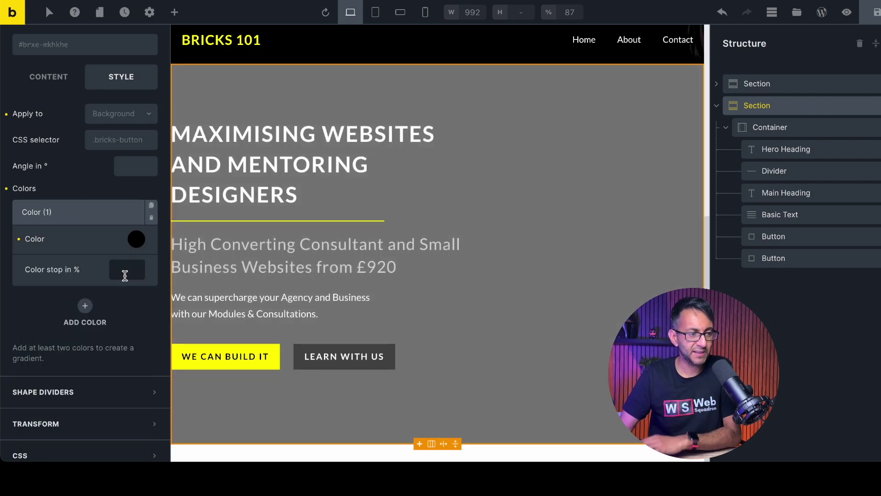
{"action": "type", "text": "4"}
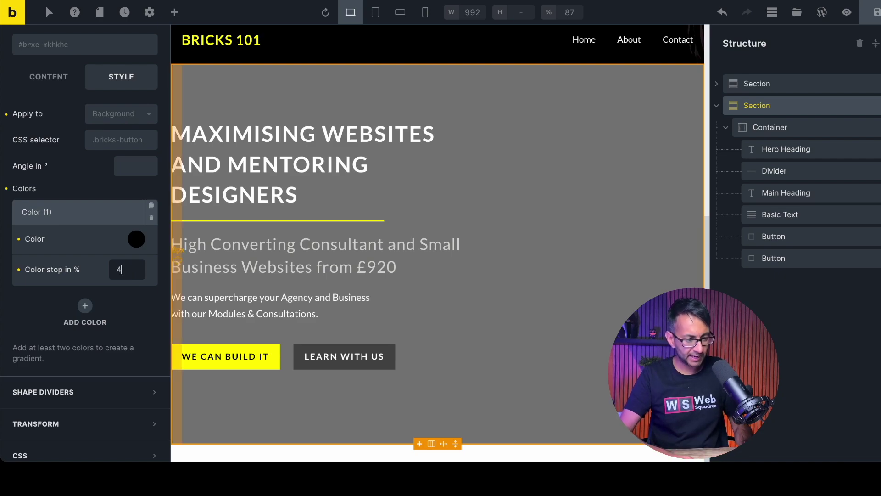
{"action": "type", "text": "0"}
{"action": "key", "text": "BackSpace"}
{"action": "key", "text": "BackSpace"}
{"action": "type", "text": "60"}
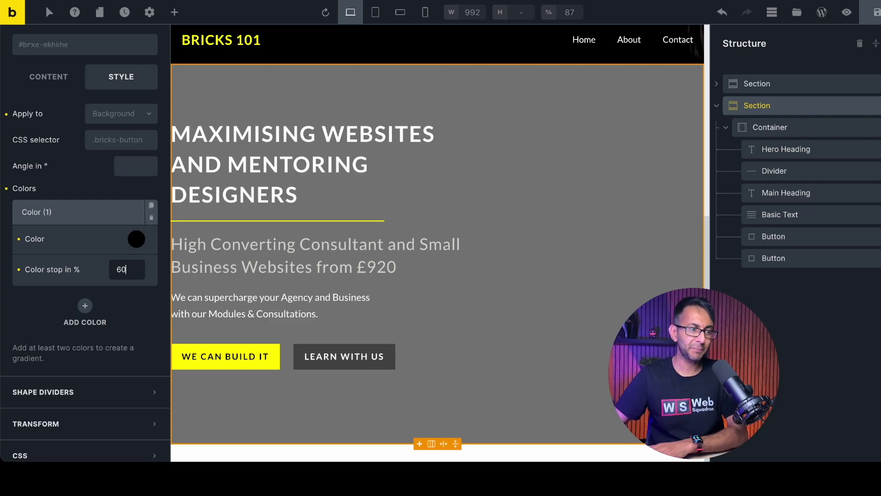
{"action": "left_click", "coordinate": [88, 309]}
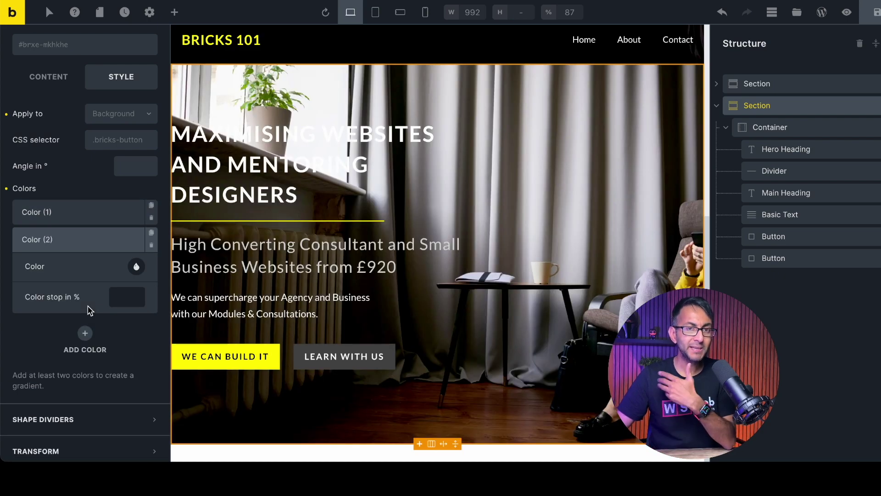
Drag the second gradient colour's alpha to 0, making it fully transparent.
{"action": "left_click", "coordinate": [137, 266]}
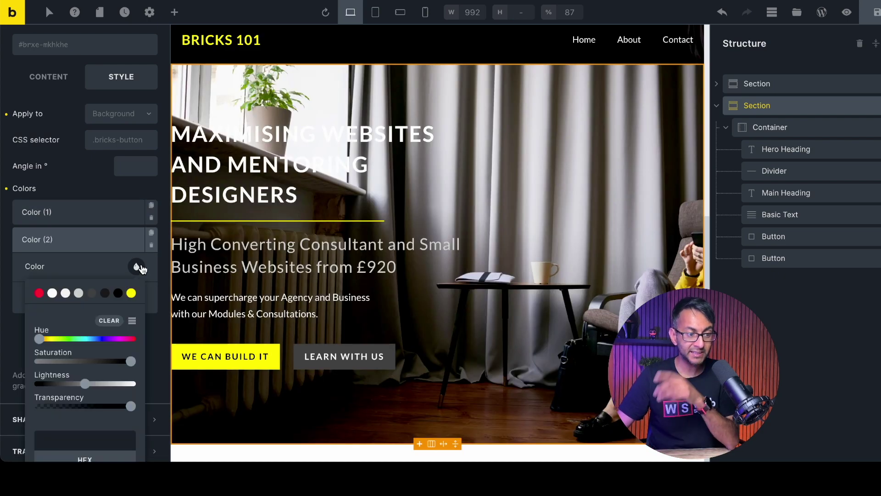
{"action": "left_click_drag", "start_coordinate": [131, 406], "coordinate": [19, 407]}
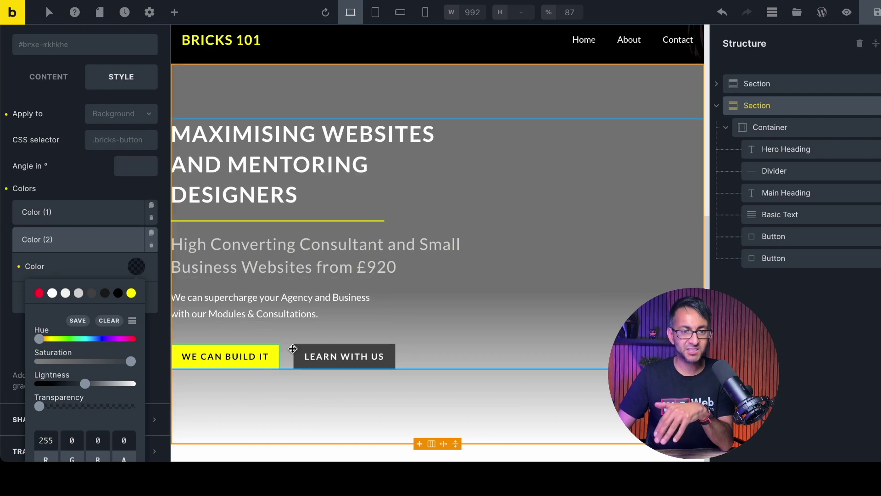
{"action": "scroll", "coordinate": [95, 392], "scroll_direction": "down", "scroll_amount": 2}
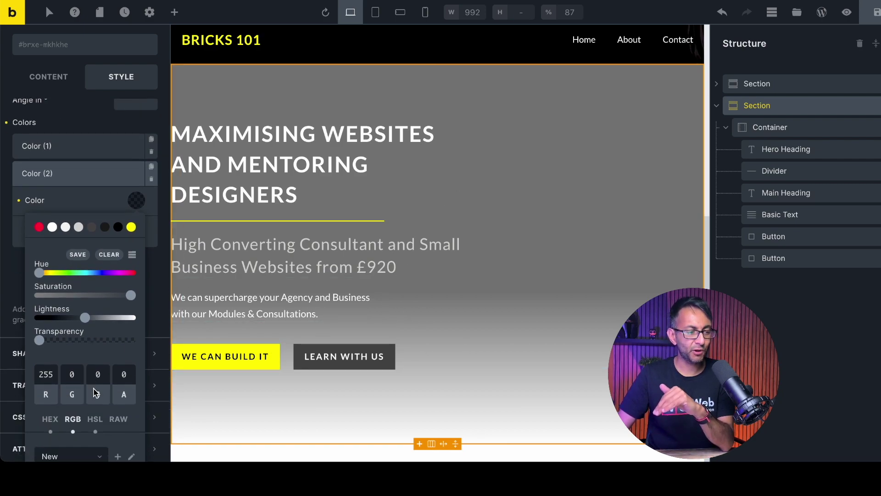
{"action": "left_click", "coordinate": [93, 188]}
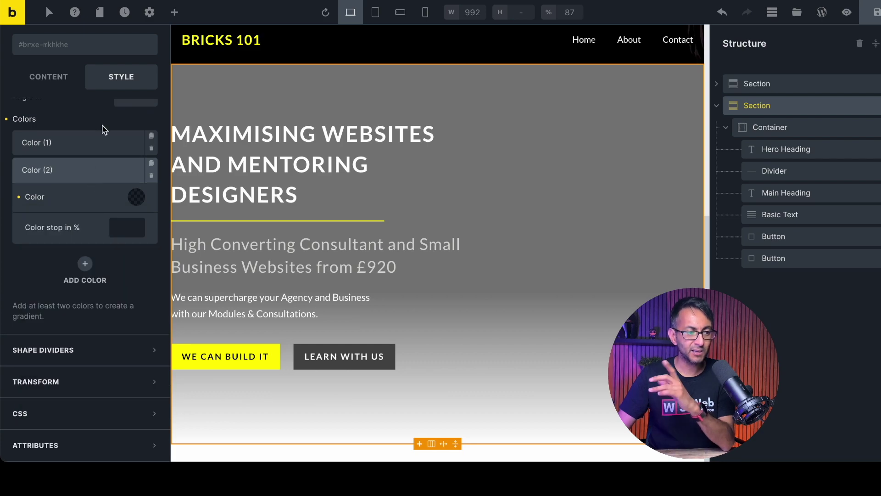
Try stop values 60, 30, 80 and 100 for the second gradient colour.
{"action": "left_click", "coordinate": [102, 136]}
{"action": "left_click", "coordinate": [98, 144]}
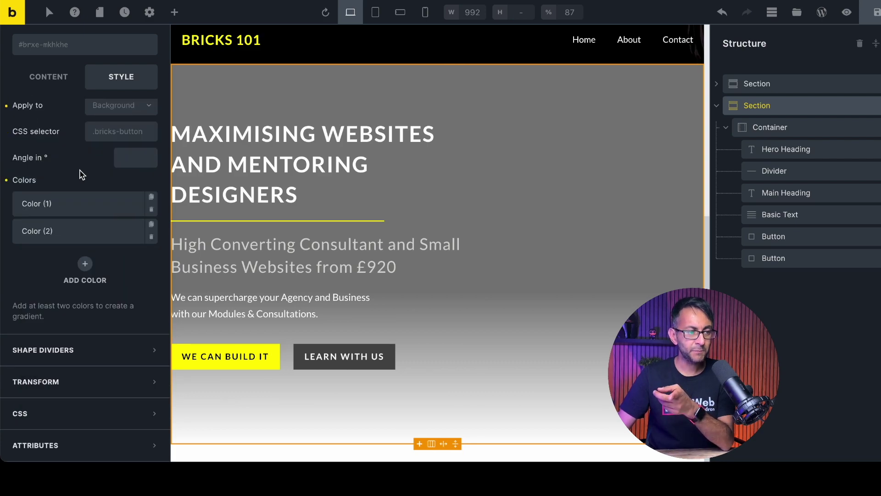
{"action": "left_click", "coordinate": [59, 231]}
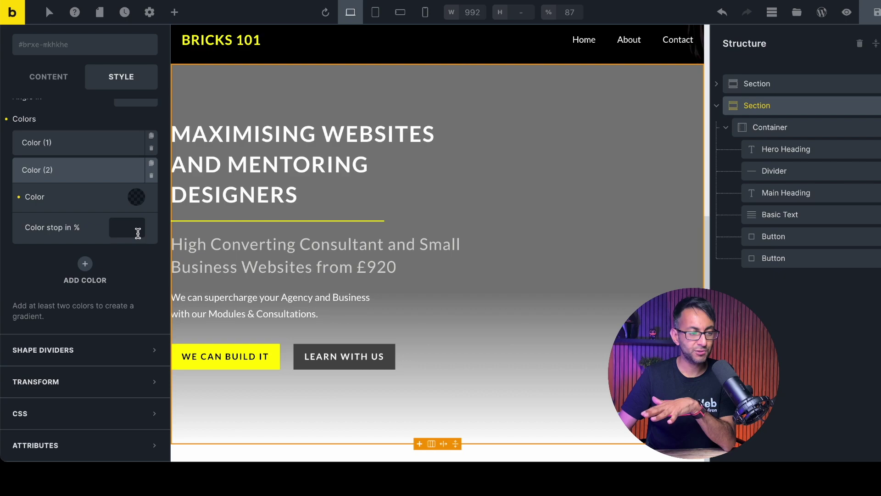
{"action": "left_click", "coordinate": [125, 228]}
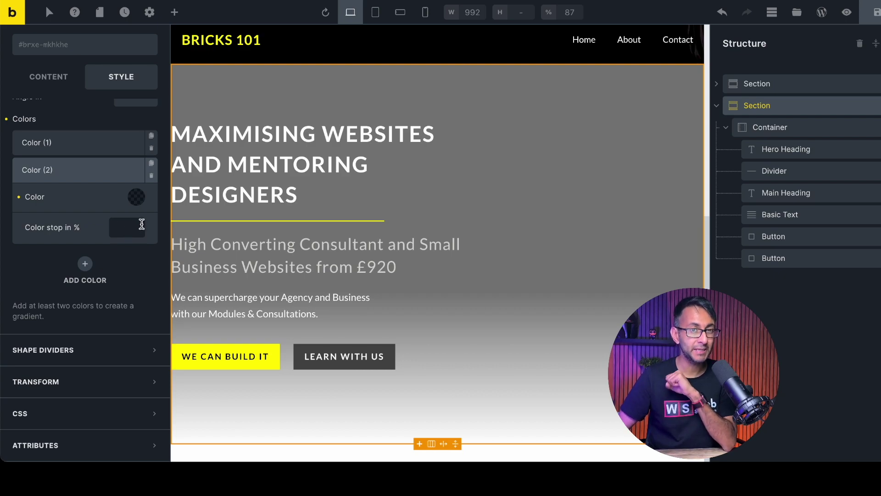
{"action": "type", "text": "60"}
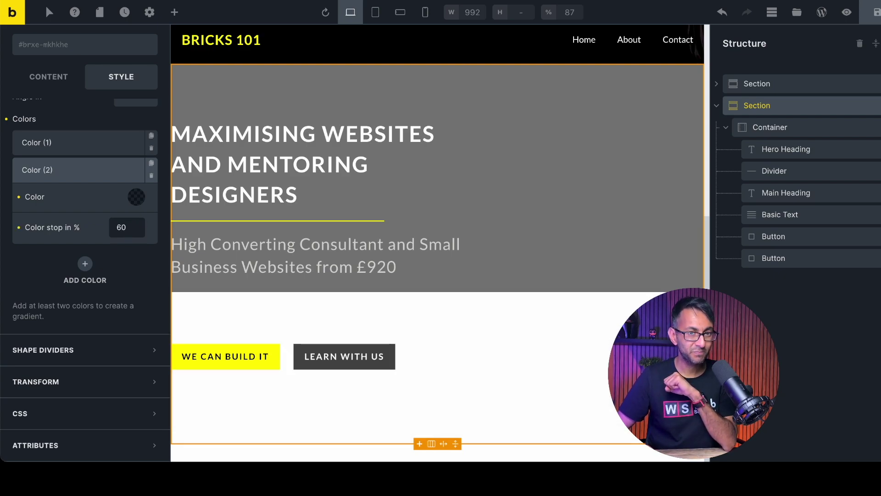
{"action": "key", "text": "BackSpace"}
{"action": "key", "text": "BackSpace"}
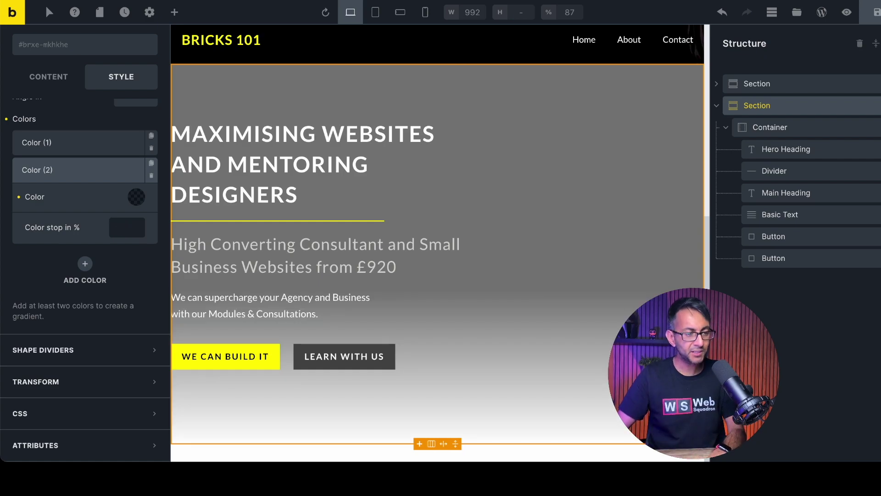
{"action": "type", "text": "30"}
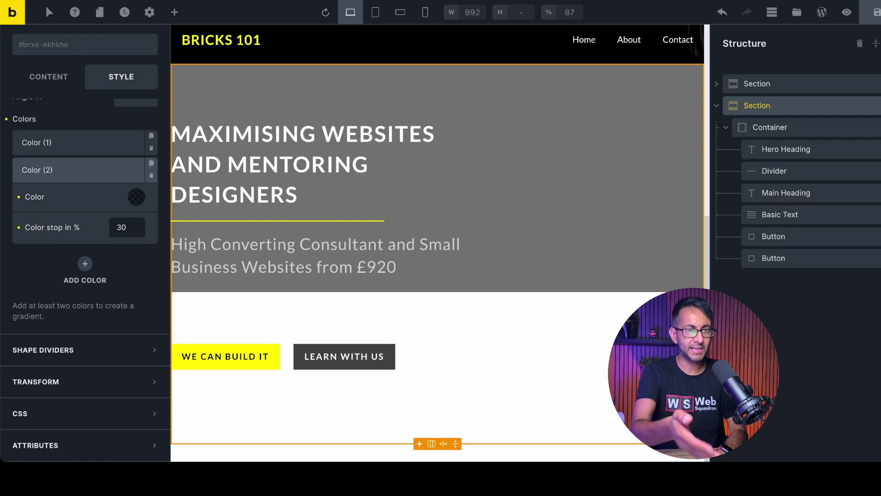
{"action": "key", "text": "BackSpace"}
{"action": "key", "text": "BackSpace"}
{"action": "type", "text": "80"}
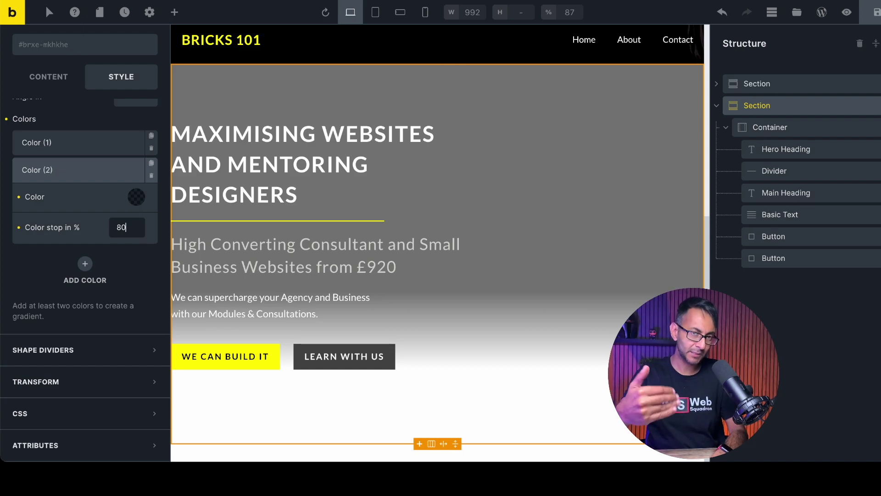
{"action": "key", "text": "BackSpace"}
{"action": "key", "text": "BackSpace"}
{"action": "type", "text": "100"}
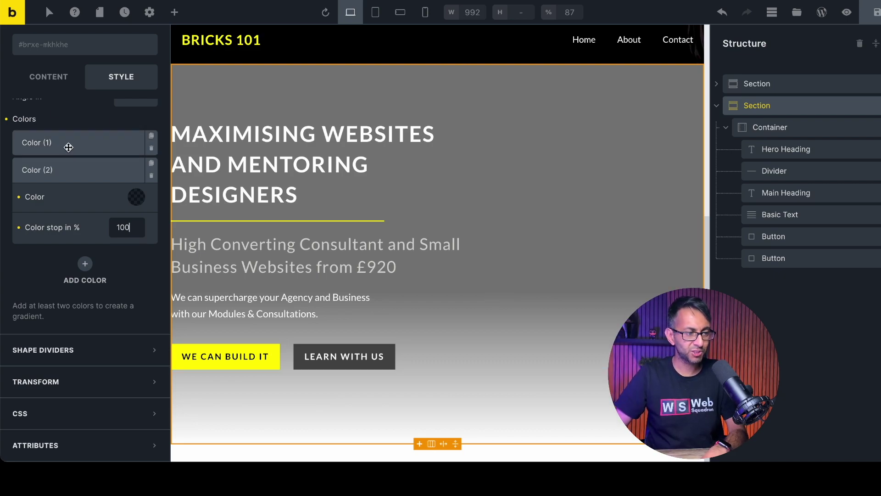
Set both Color (1) and Color (2) stops to 60%.
{"action": "left_click", "coordinate": [67, 142]}
{"action": "double_click", "coordinate": [130, 200]}
{"action": "type", "text": "0"}
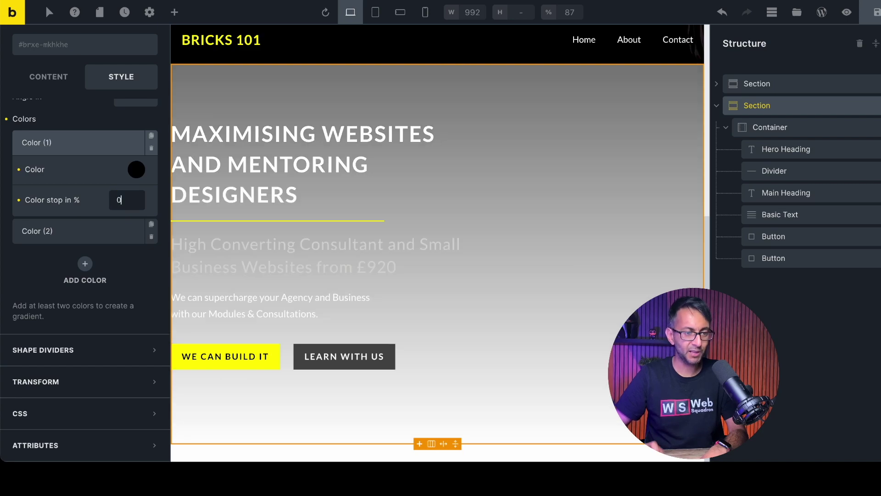
{"action": "key", "text": "BackSpace"}
{"action": "type", "text": "60"}
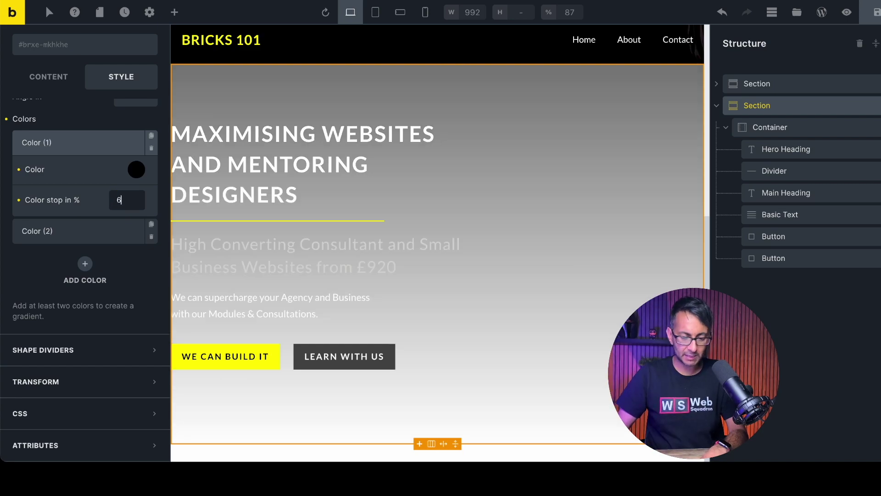
{"action": "left_click", "coordinate": [69, 231]}
{"action": "double_click", "coordinate": [123, 227]}
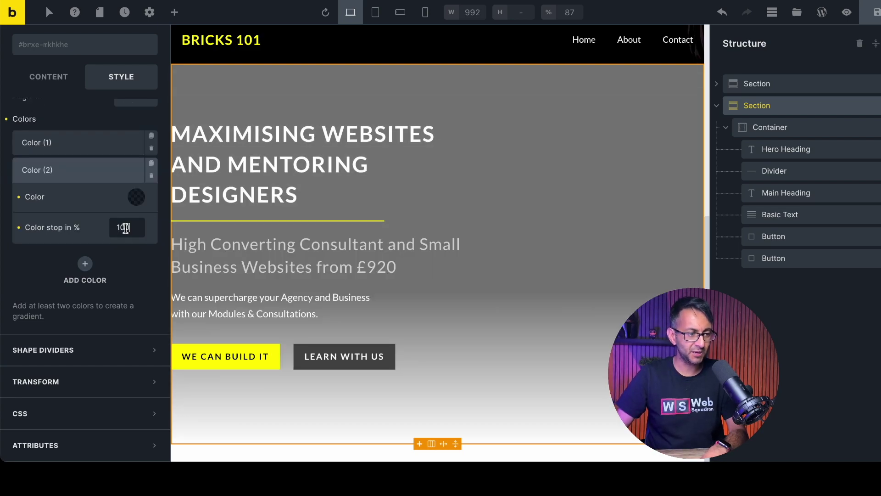
{"action": "type", "text": "60"}
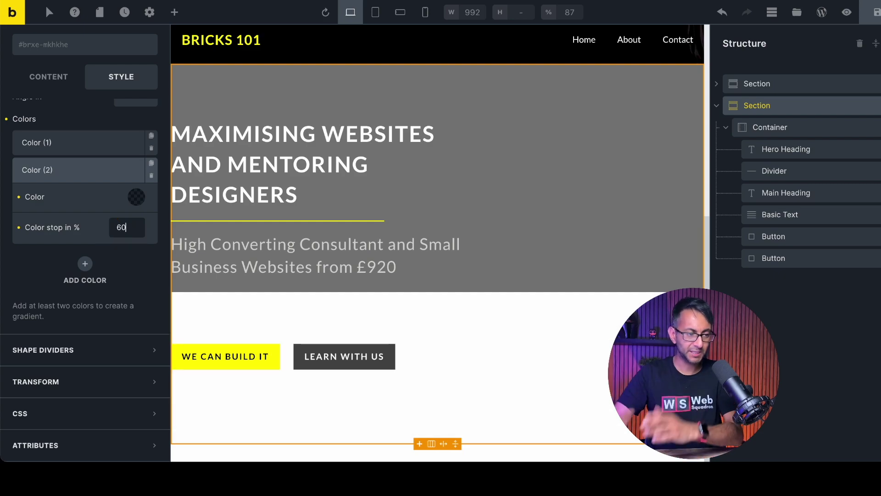
{"action": "scroll", "coordinate": [87, 191], "scroll_direction": "up", "scroll_amount": 3}
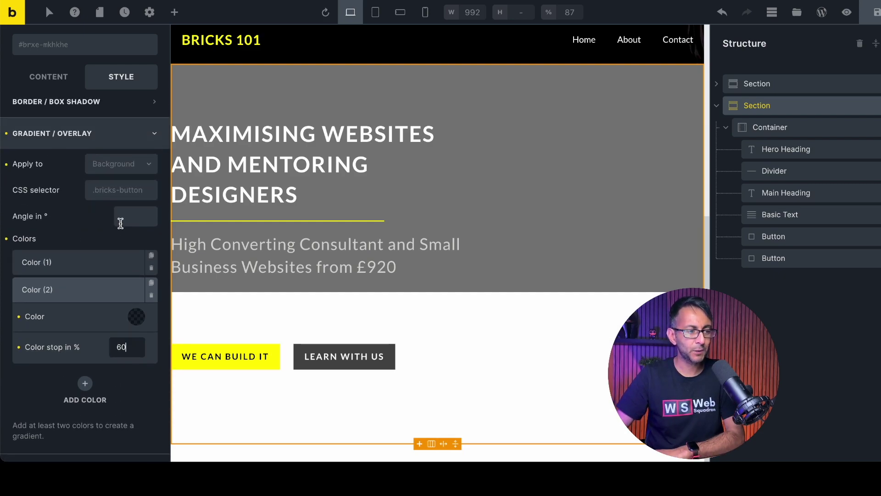
Set the gradient angle to 90°, after trying 45° and 30°.
{"action": "left_click", "coordinate": [124, 221]}
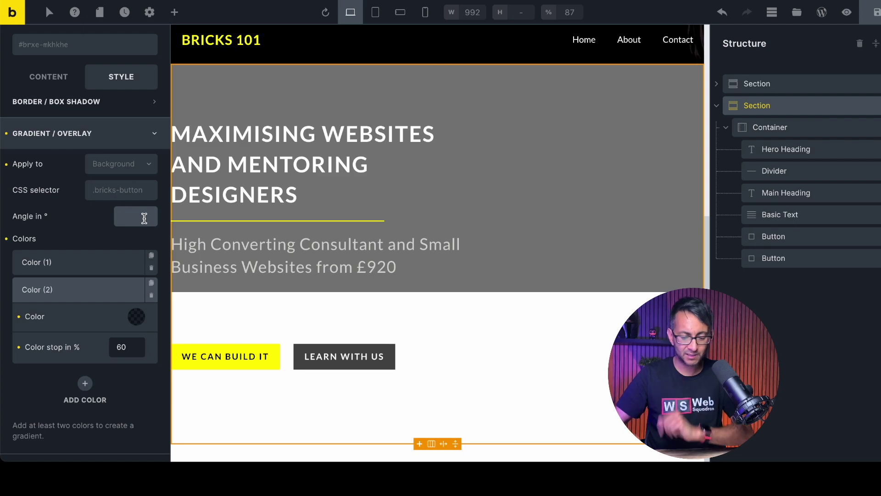
{"action": "type", "text": "90"}
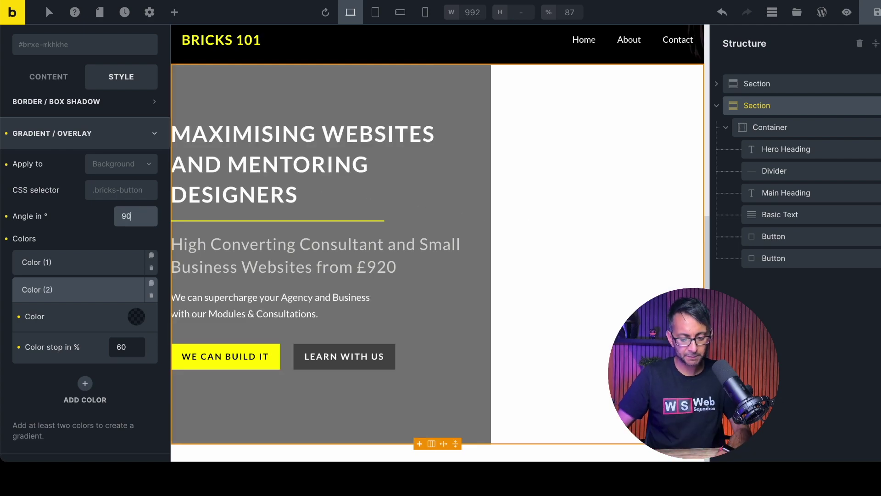
{"action": "key", "text": "BackSpace"}
{"action": "key", "text": "BackSpace"}
{"action": "type", "text": "45"}
{"action": "key", "text": "BackSpace"}
{"action": "key", "text": "BackSpace"}
{"action": "type", "text": "30"}
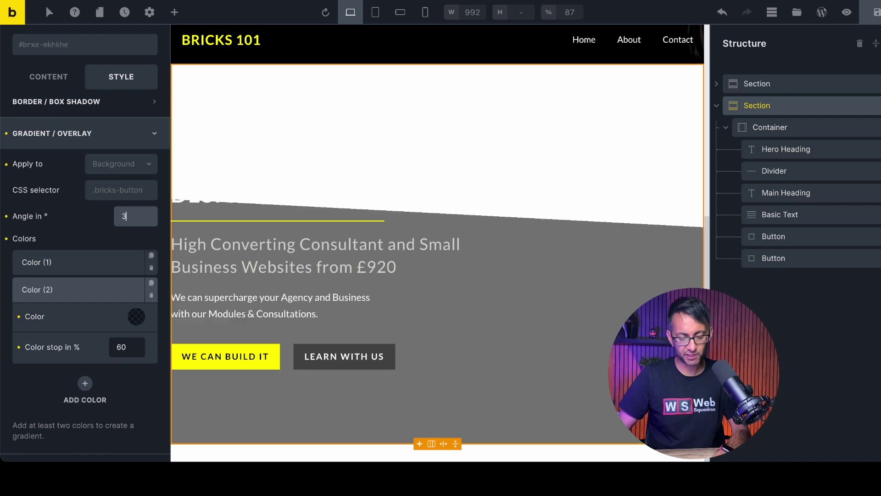
{"action": "key", "text": "BackSpace"}
{"action": "key", "text": "BackSpace"}
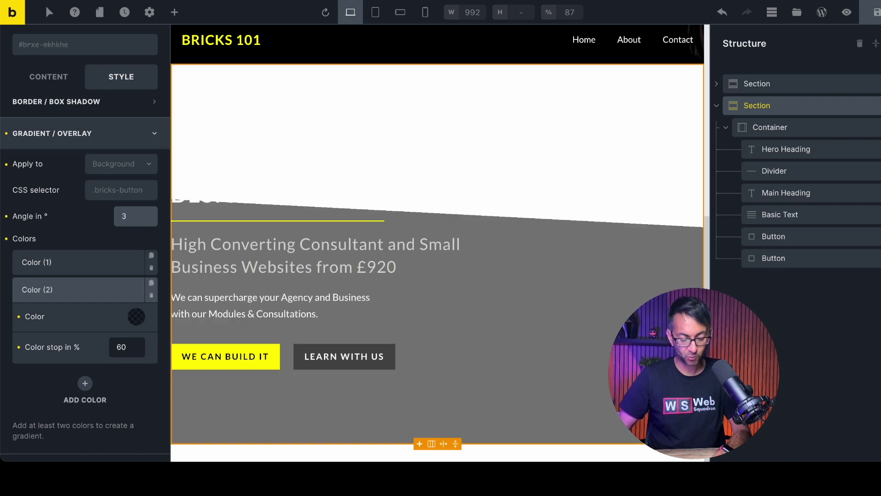
{"action": "type", "text": "90"}
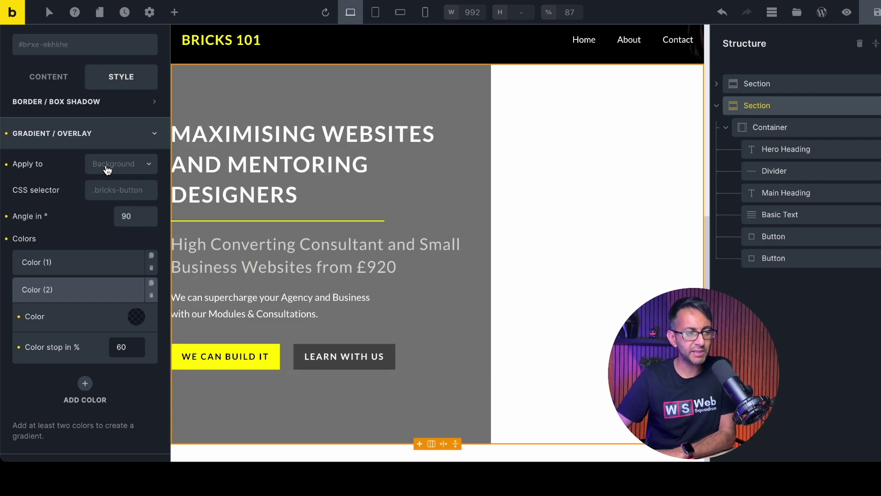
Try Text and Background for the gradient's Apply to option, then settle on Overlay.
{"action": "left_click", "coordinate": [123, 169]}
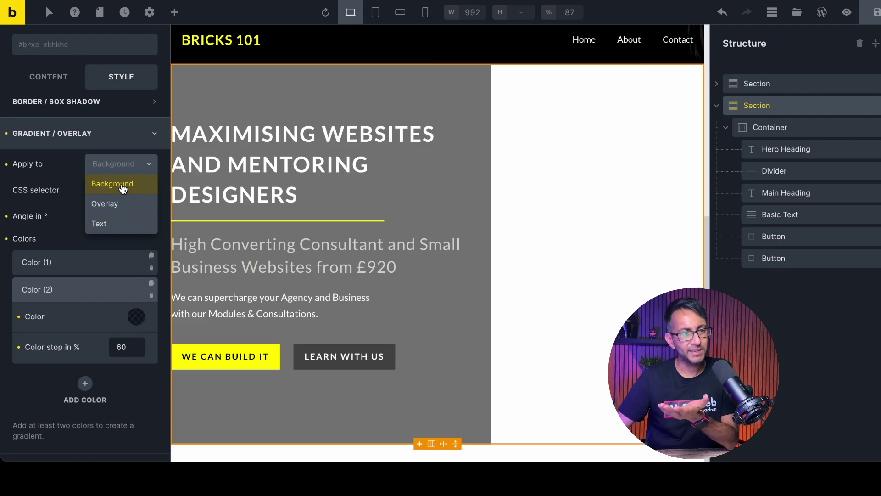
{"action": "left_click", "coordinate": [131, 230]}
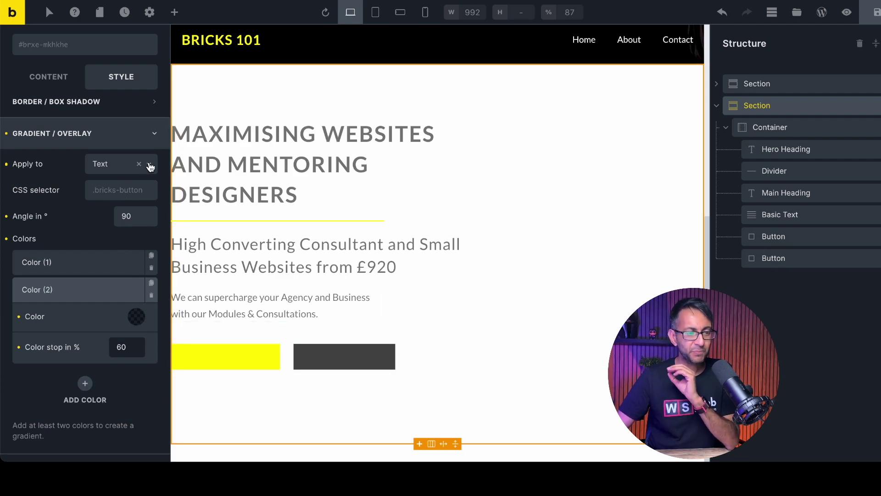
{"action": "left_click", "coordinate": [150, 166]}
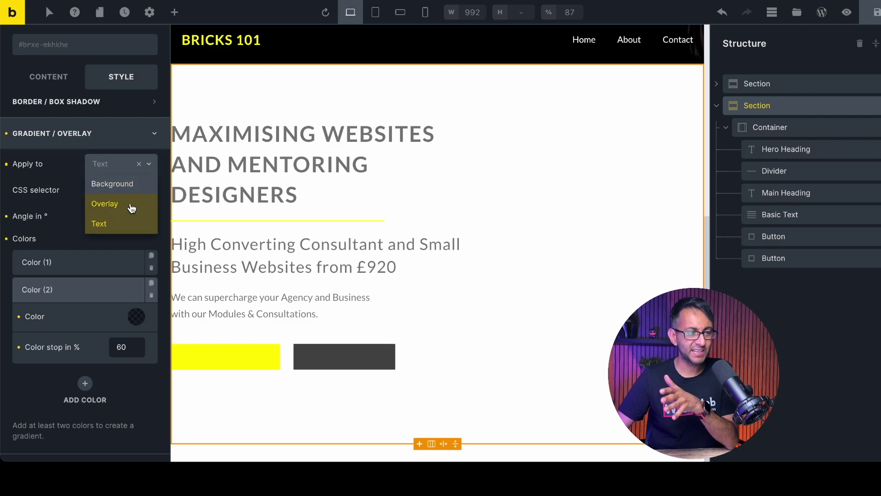
{"action": "left_click", "coordinate": [130, 204]}
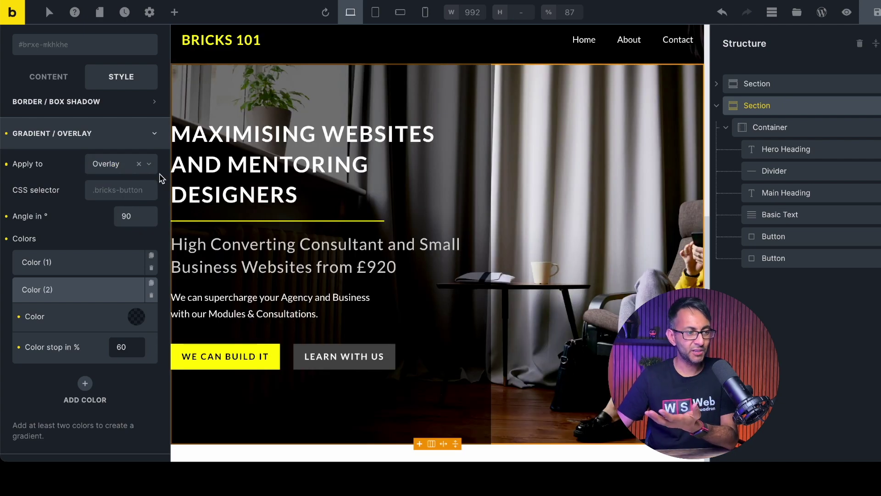
{"action": "left_click", "coordinate": [149, 166]}
{"action": "left_click", "coordinate": [113, 184]}
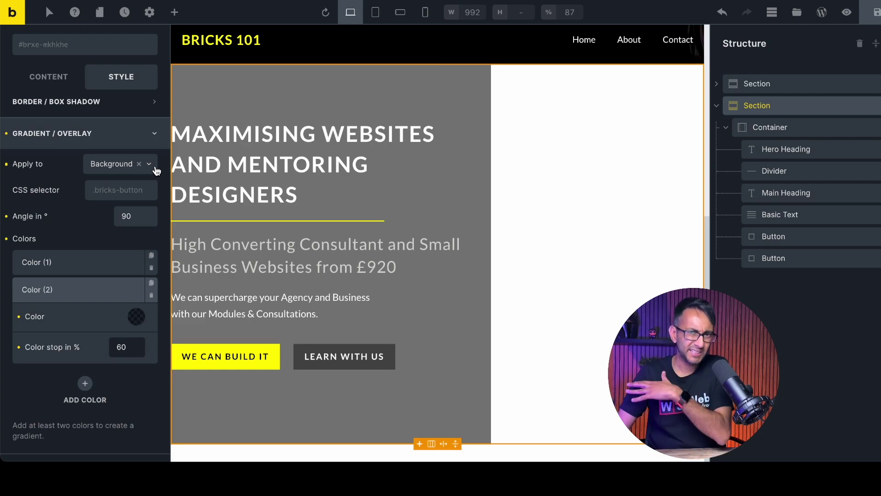
{"action": "left_click", "coordinate": [156, 171]}
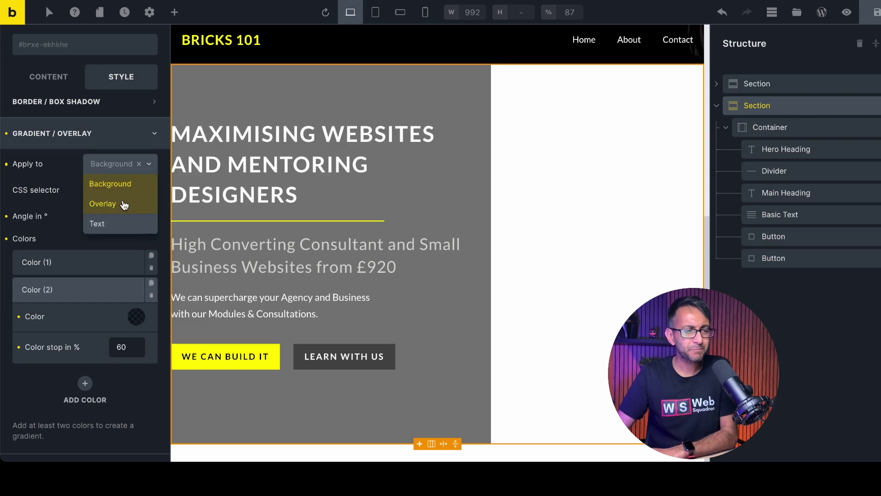
{"action": "left_click", "coordinate": [123, 202]}
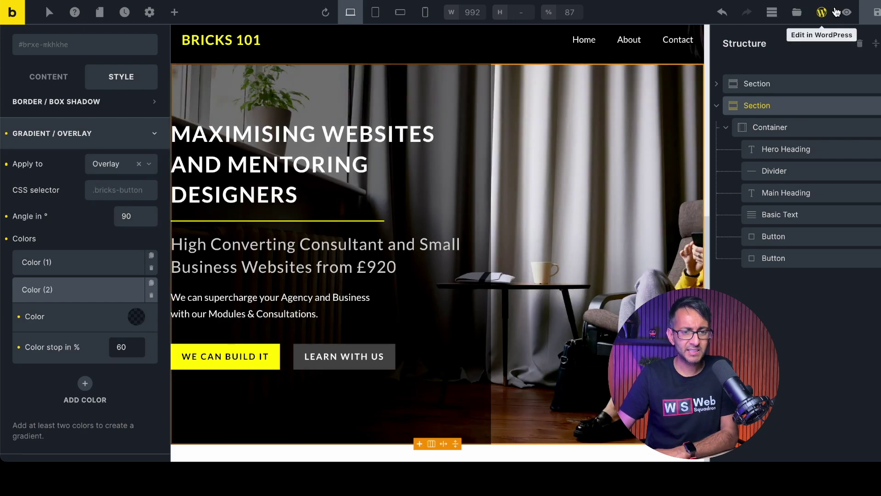
Preview the page full-screen to check the photo's dark gradient overlay, then return to the editor.
{"action": "left_click", "coordinate": [849, 16]}
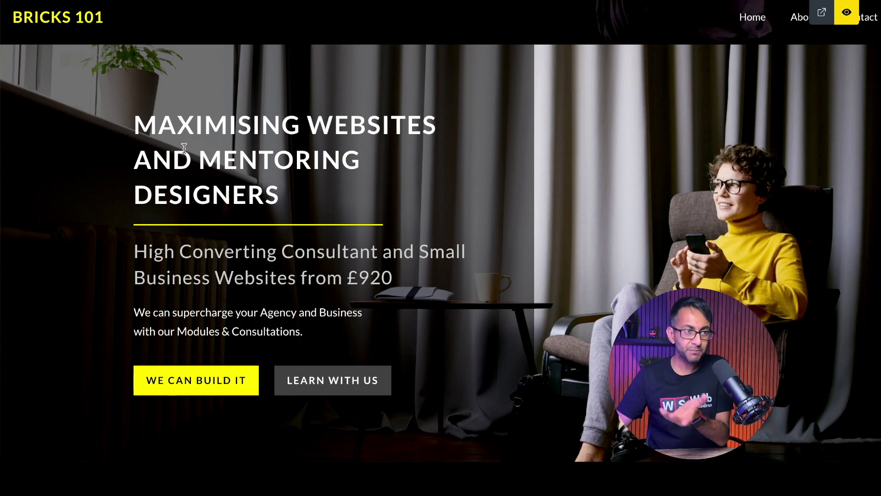
{"action": "left_click", "coordinate": [847, 14]}
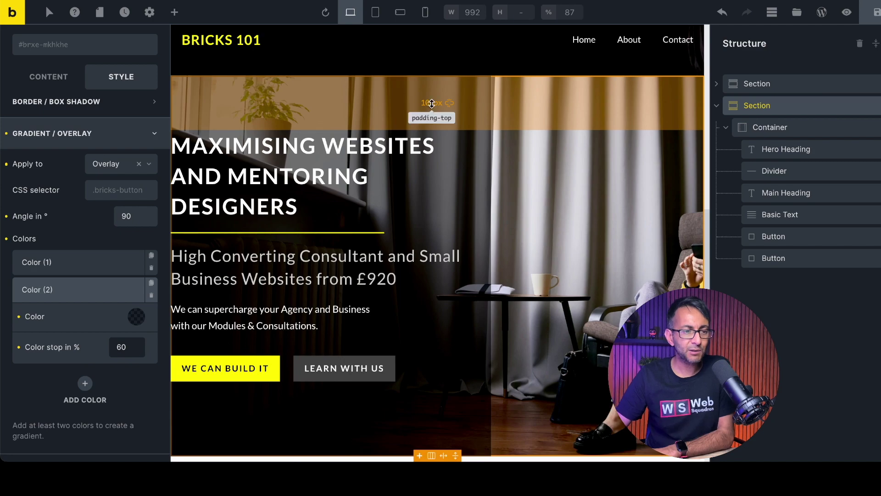
Switch the canvas to Mobile portrait and open the hero section's background image settings.
{"action": "left_click", "coordinate": [425, 16]}
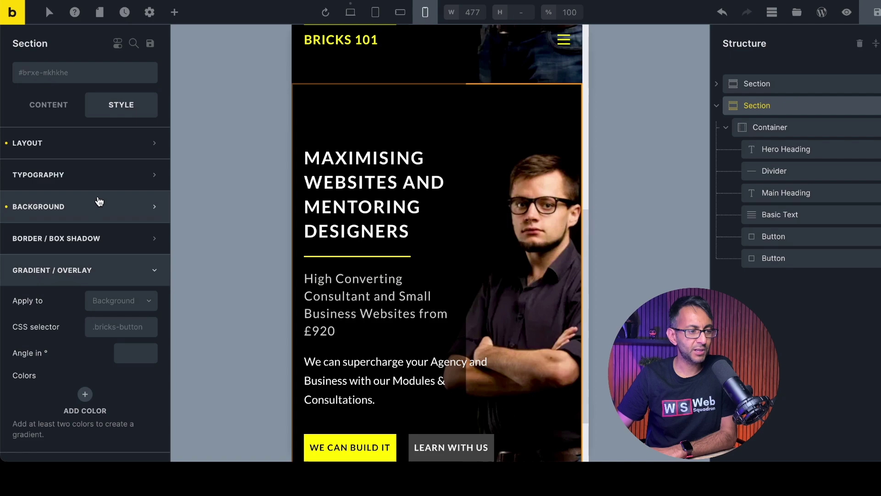
{"action": "left_click", "coordinate": [91, 210]}
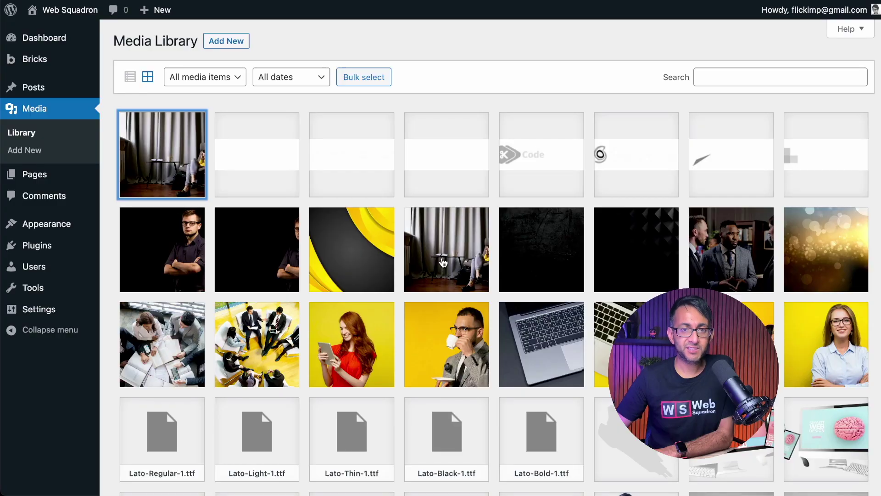
Scale the 14-2.webp photo from 1920×1080 to 1244 × 700 pixels and reopen its details.
{"action": "left_click", "coordinate": [150, 155]}
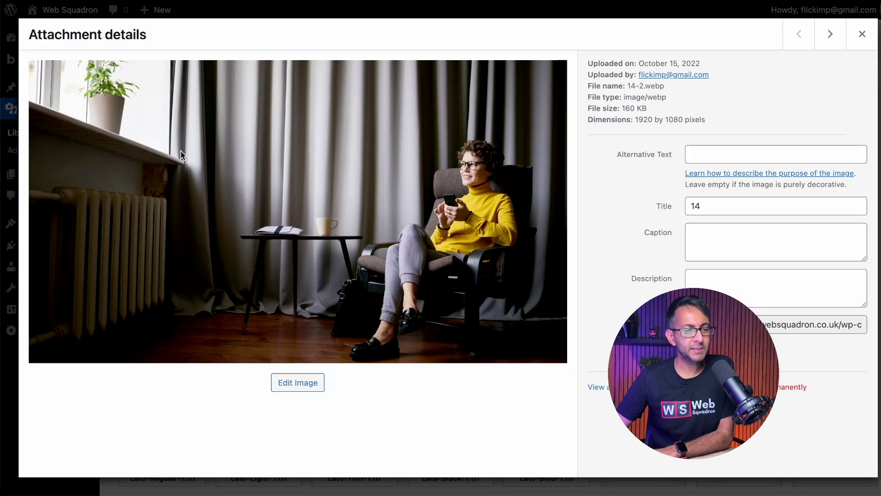
{"action": "left_click", "coordinate": [299, 383]}
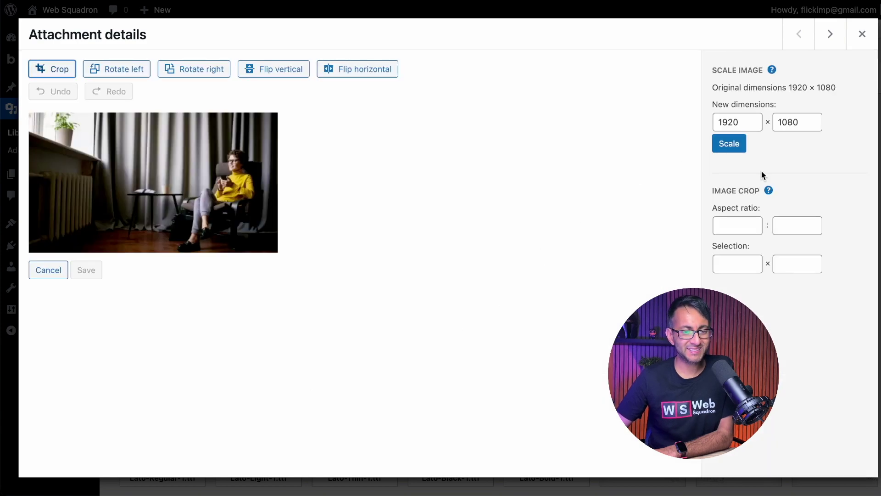
{"action": "left_click_drag", "start_coordinate": [803, 122], "coordinate": [780, 121]}
{"action": "type", "text": "700"}
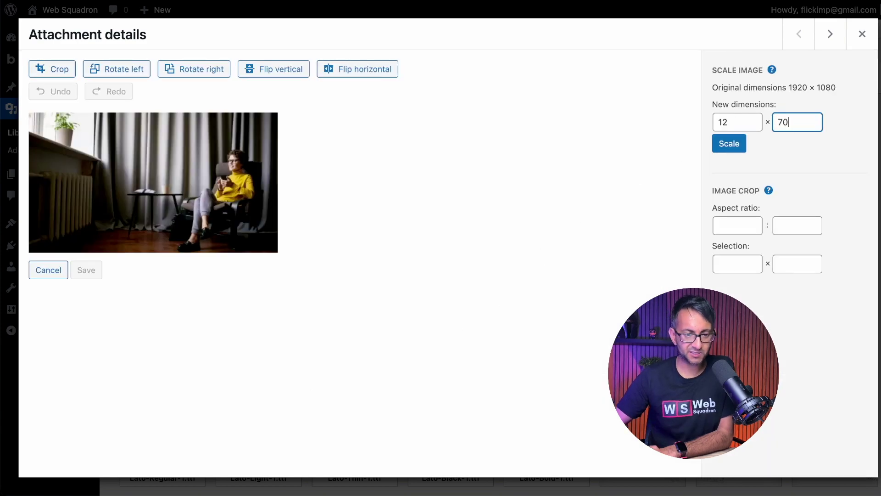
{"action": "left_click", "coordinate": [740, 145]}
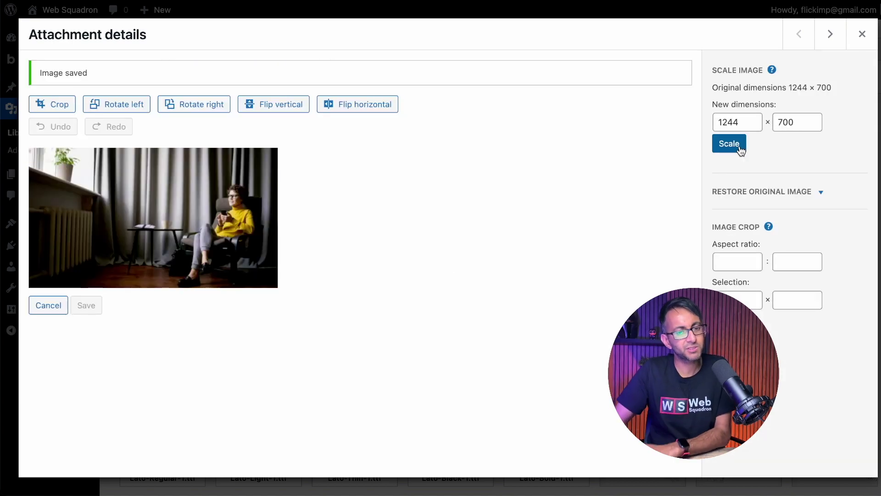
{"action": "left_click", "coordinate": [863, 36]}
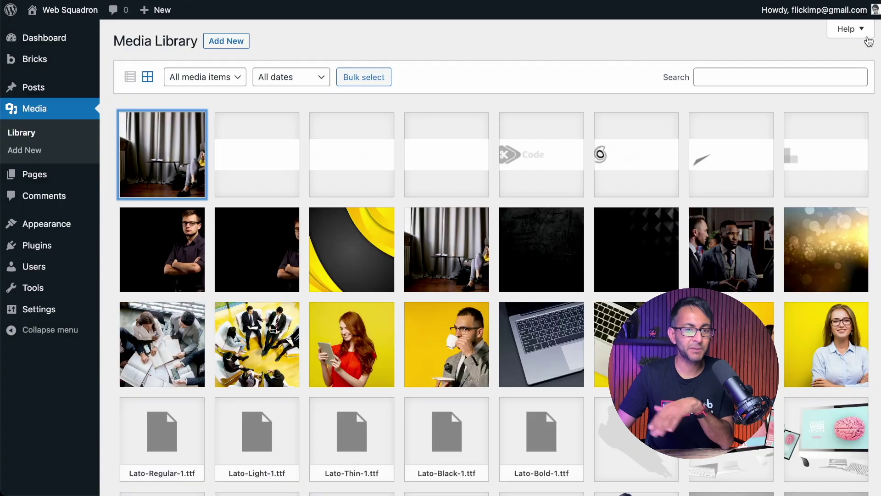
{"action": "left_click", "coordinate": [143, 167]}
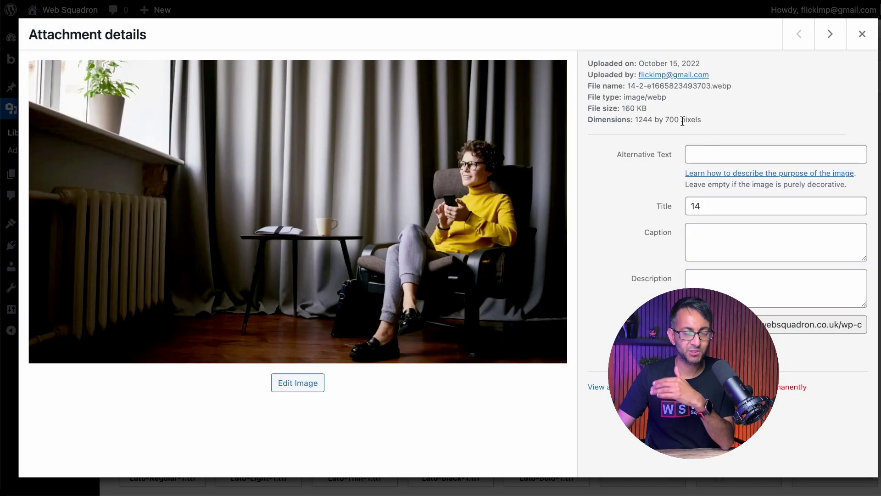
Crop the resized photo to a 500 × 699 portrait around the seated woman, save it, and close the details.
{"action": "left_click", "coordinate": [307, 381]}
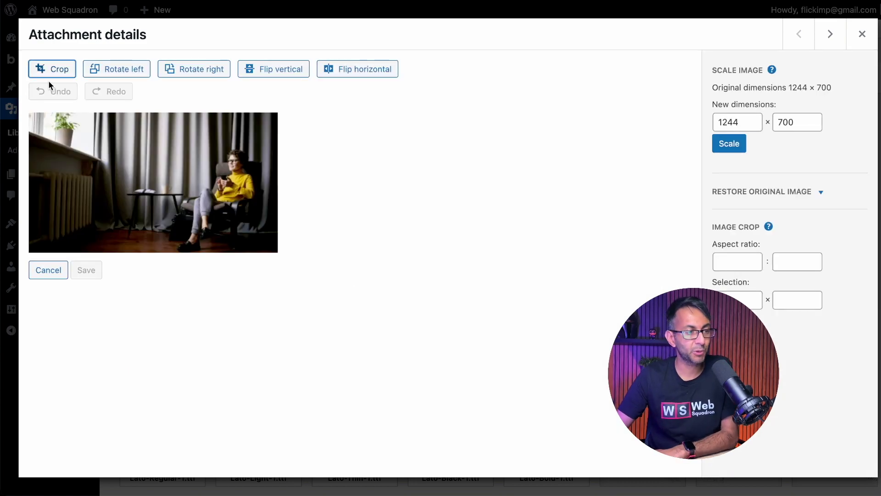
{"action": "left_click", "coordinate": [54, 70]}
{"action": "left_click_drag", "start_coordinate": [32, 180], "coordinate": [69, 183]}
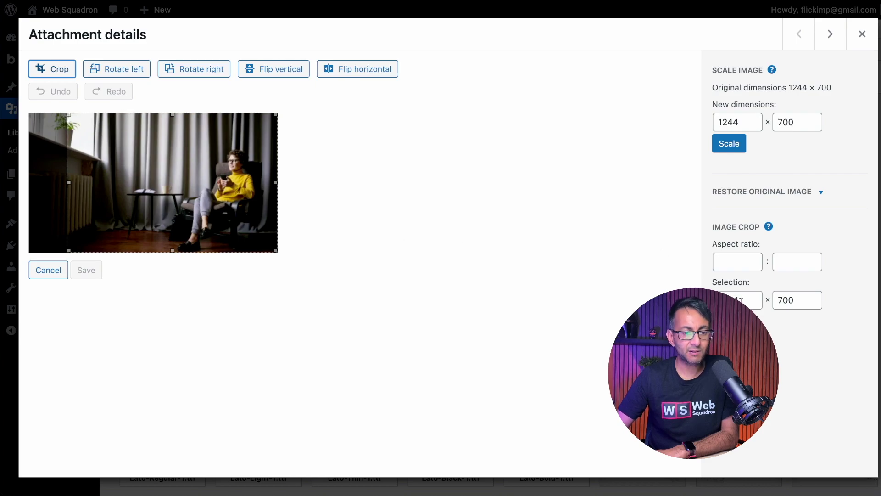
{"action": "left_click", "coordinate": [746, 297]}
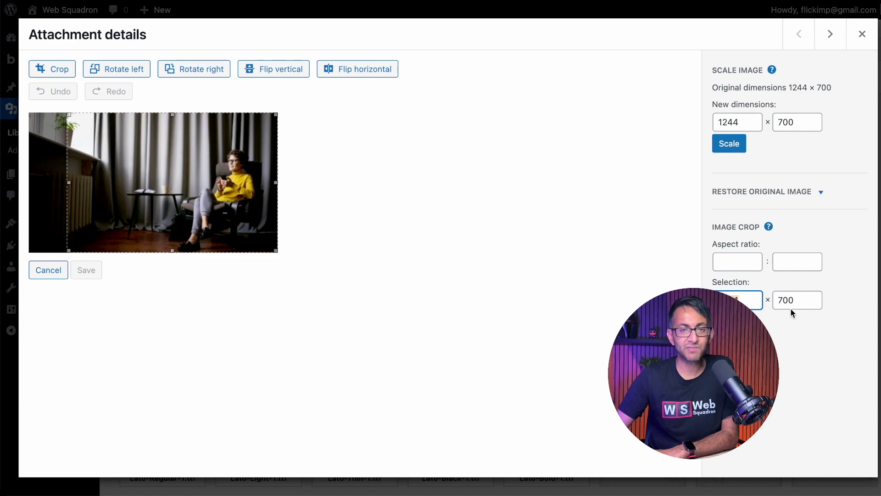
{"action": "type", "text": "480"}
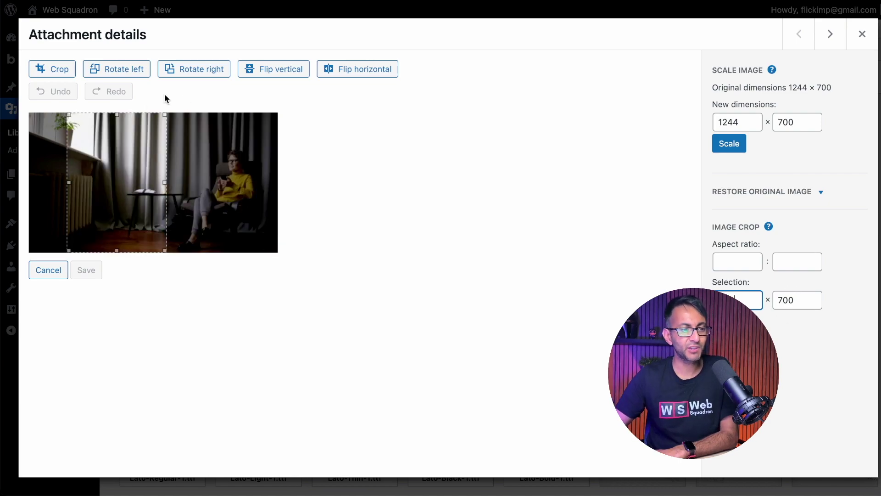
{"action": "left_click_drag", "start_coordinate": [82, 193], "coordinate": [120, 192]}
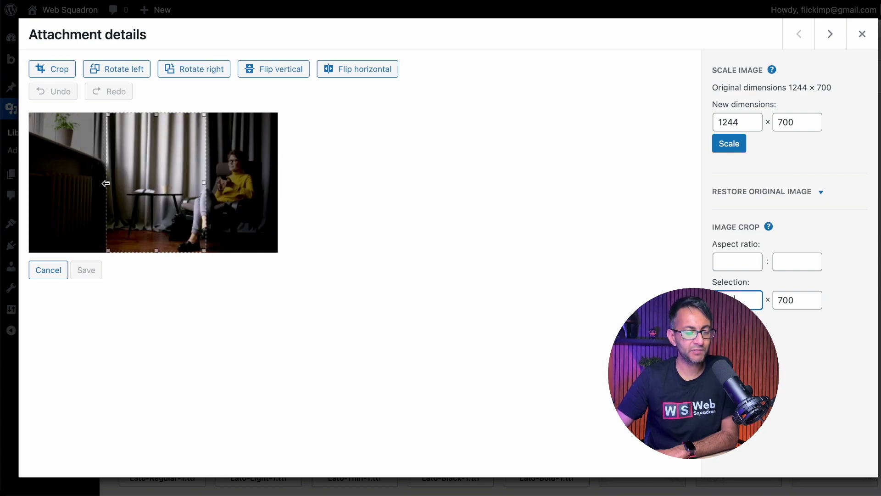
{"action": "left_click_drag", "start_coordinate": [154, 191], "coordinate": [195, 185]}
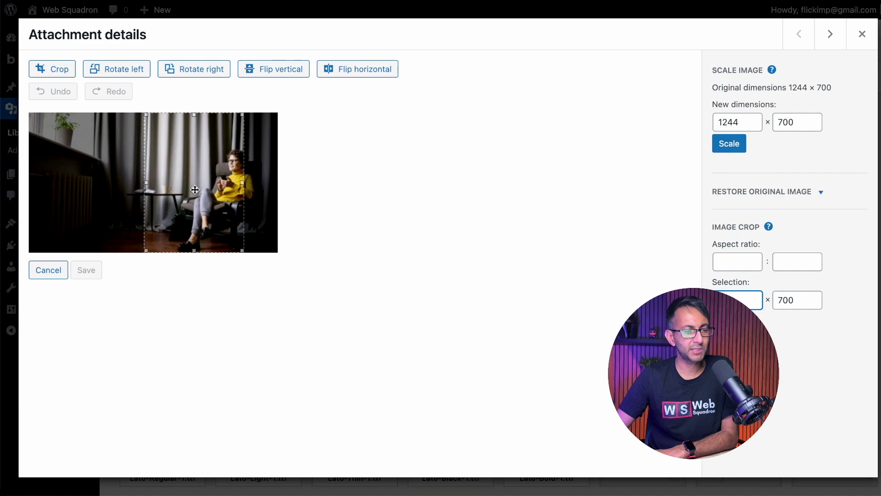
{"action": "left_click", "coordinate": [54, 70]}
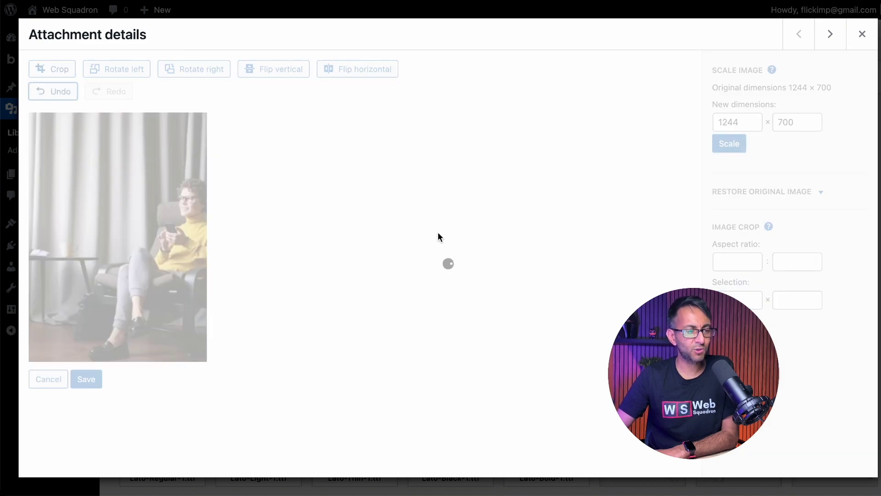
{"action": "left_click", "coordinate": [86, 379]}
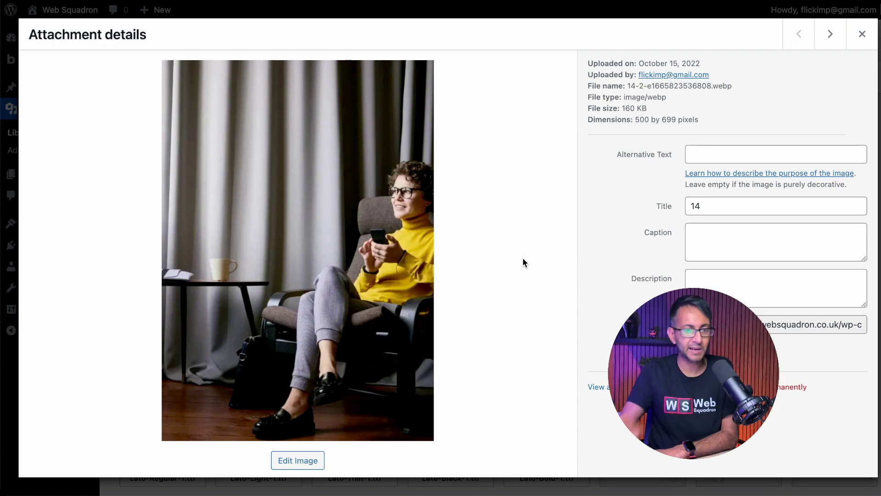
{"action": "left_click", "coordinate": [862, 34]}
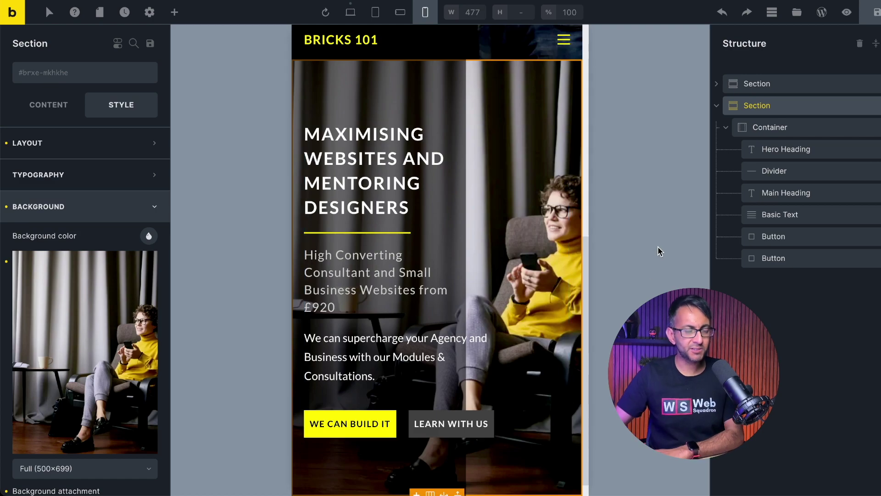
Set the mobile canvas preview width to 378 px.
{"action": "double_click", "coordinate": [482, 12]}
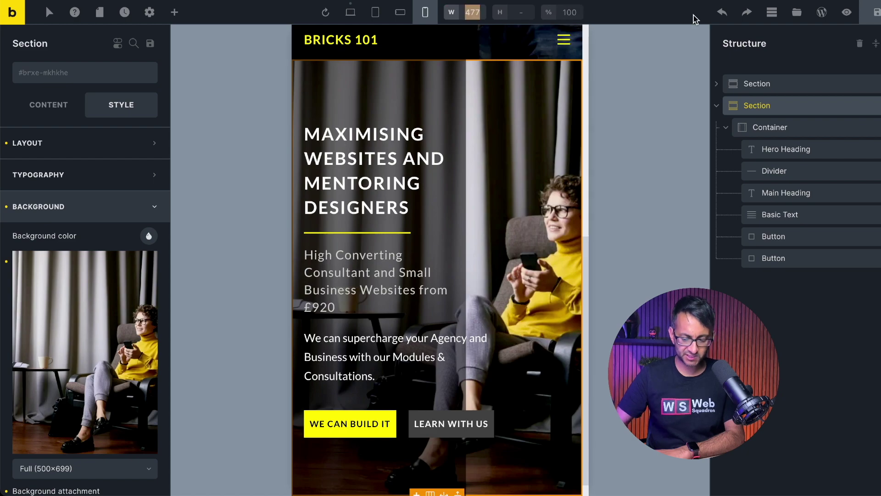
{"action": "type", "text": "378"}
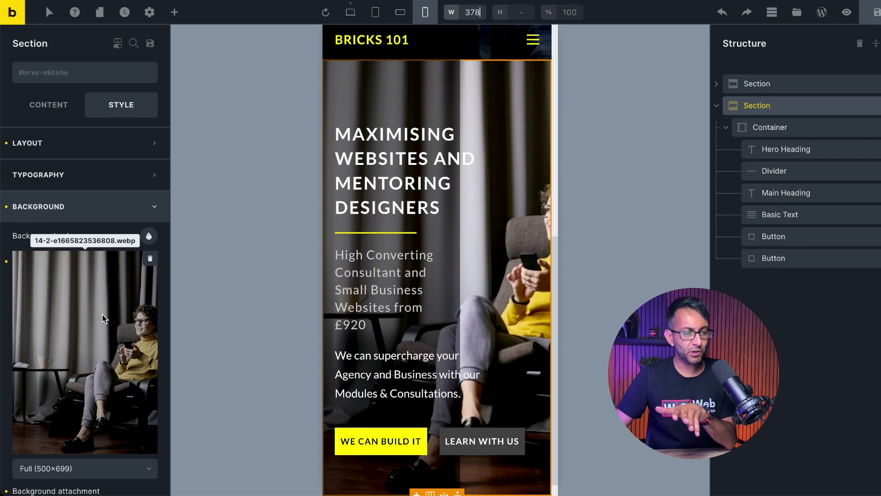
{"action": "scroll", "coordinate": [102, 313], "scroll_direction": "down", "scroll_amount": 3}
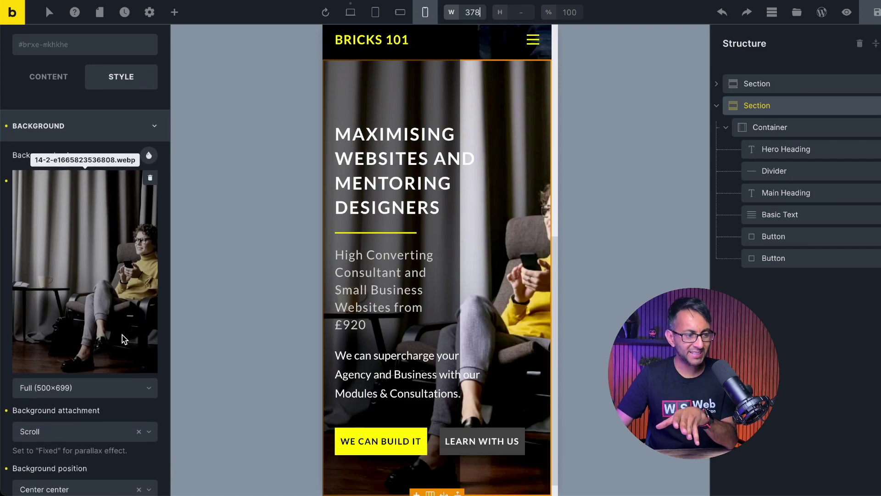
{"action": "scroll", "coordinate": [115, 342], "scroll_direction": "up", "scroll_amount": 2}
{"action": "scroll", "coordinate": [92, 347], "scroll_direction": "down", "scroll_amount": 6}
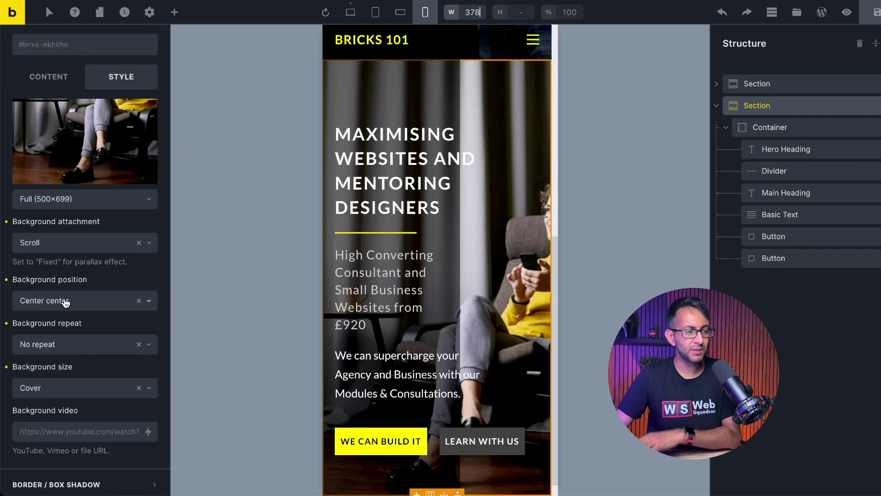
Set the mobile background position to Center right after briefly trying Bottom right.
{"action": "left_click", "coordinate": [64, 302]}
{"action": "left_click", "coordinate": [75, 419]}
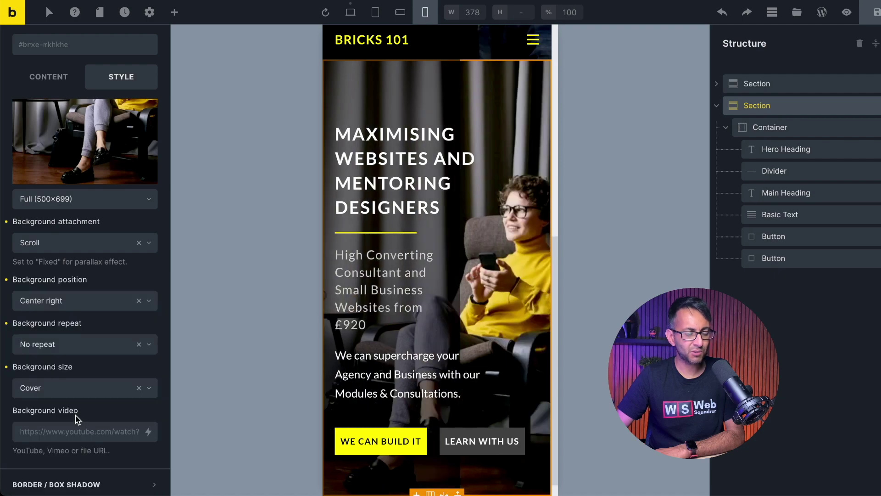
{"action": "left_click", "coordinate": [81, 306]}
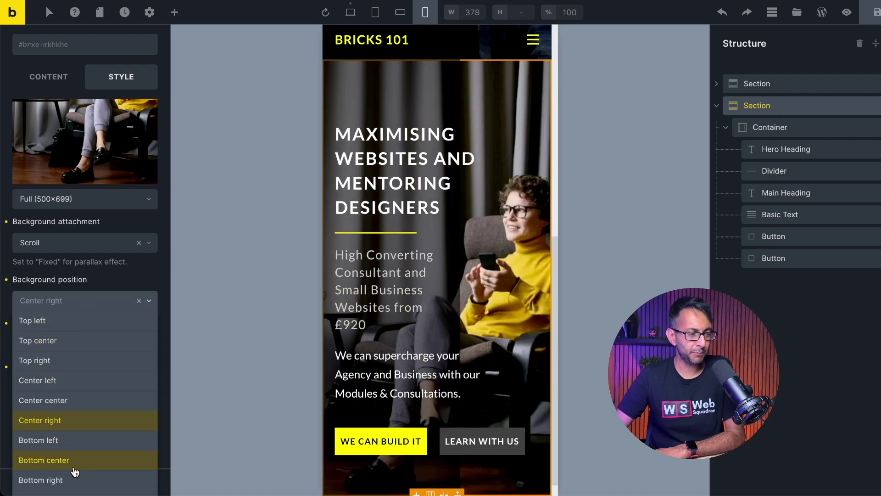
{"action": "left_click", "coordinate": [84, 484]}
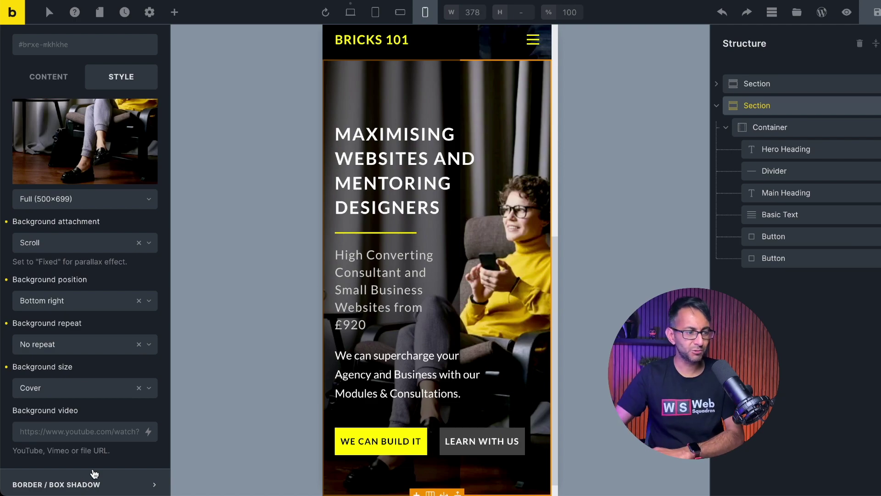
{"action": "left_click", "coordinate": [65, 304]}
{"action": "left_click", "coordinate": [74, 420]}
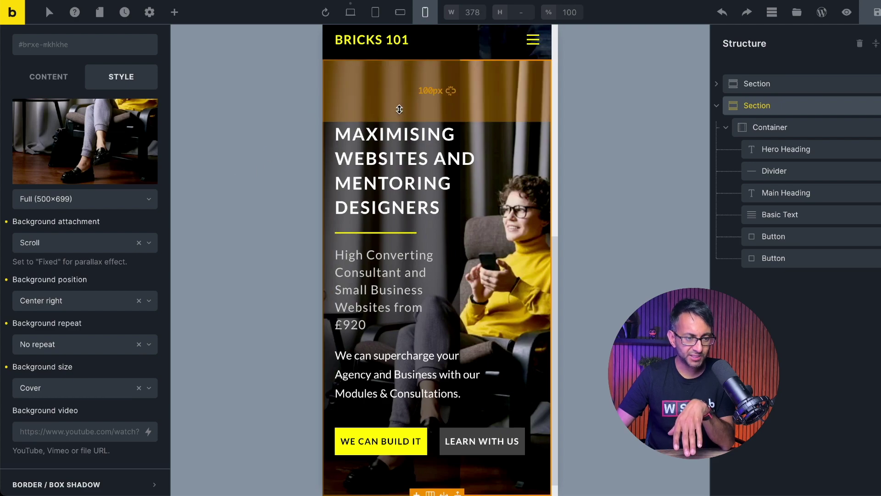
{"action": "mouse_move", "coordinate": [463, 77]}
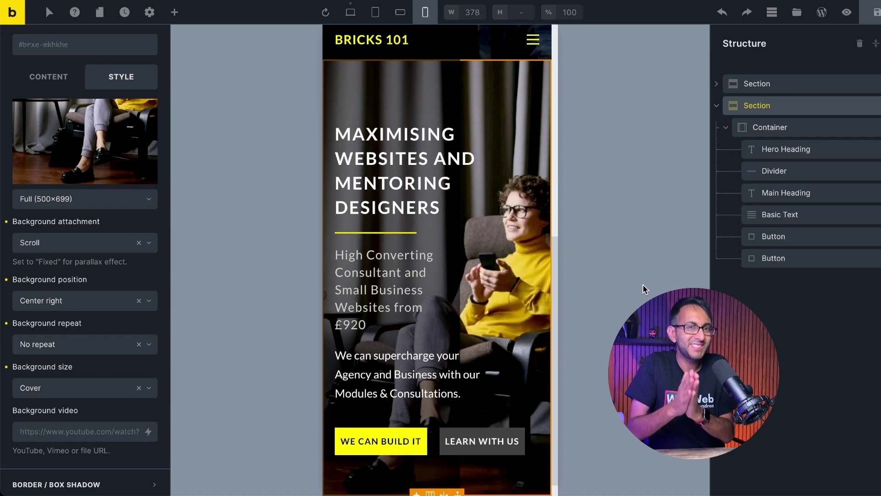
{"action": "scroll", "coordinate": [46, 198], "scroll_direction": "up", "scroll_amount": 4}
Add a black first gradient colour at 55 alpha with a 60% stop.
{"action": "scroll", "coordinate": [60, 193], "scroll_direction": "up", "scroll_amount": 2}
{"action": "left_click", "coordinate": [54, 205]}
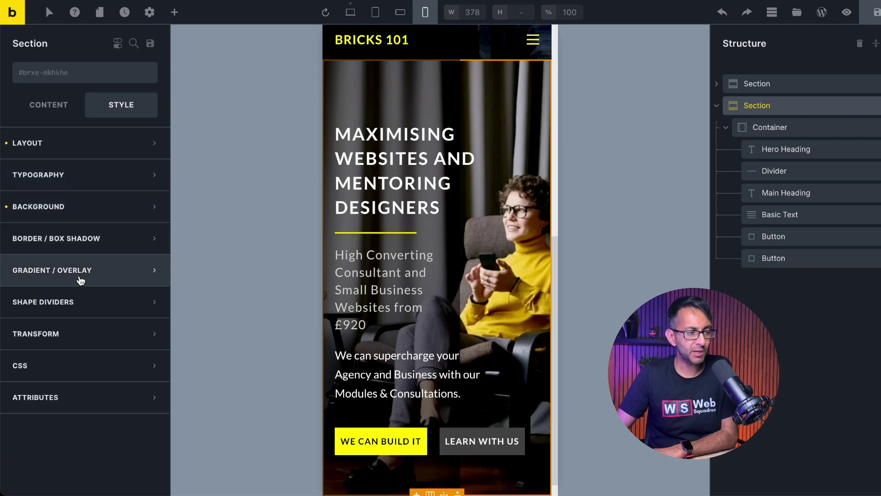
{"action": "left_click", "coordinate": [87, 272]}
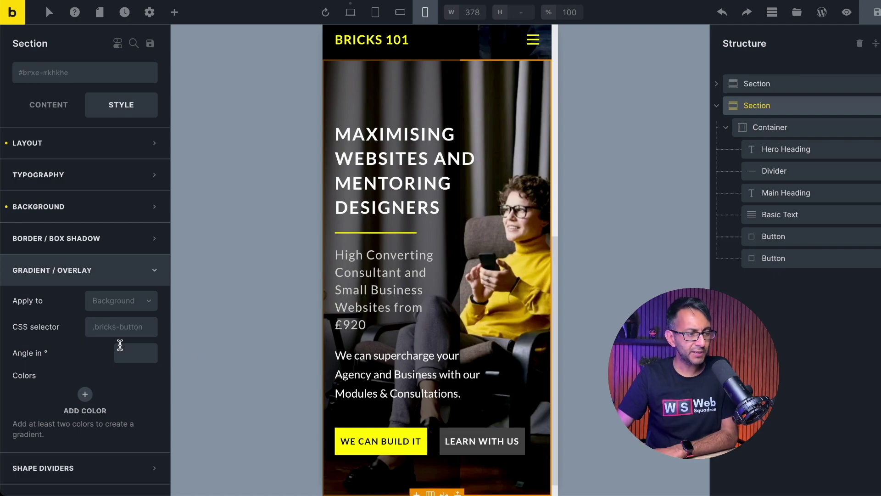
{"action": "left_click", "coordinate": [86, 396]}
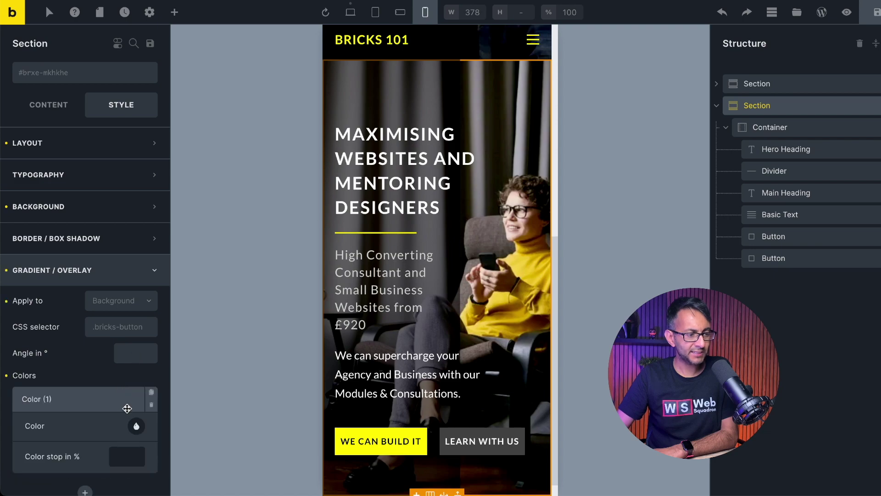
{"action": "scroll", "coordinate": [156, 391], "scroll_direction": "down", "scroll_amount": 5}
{"action": "left_click", "coordinate": [136, 231]}
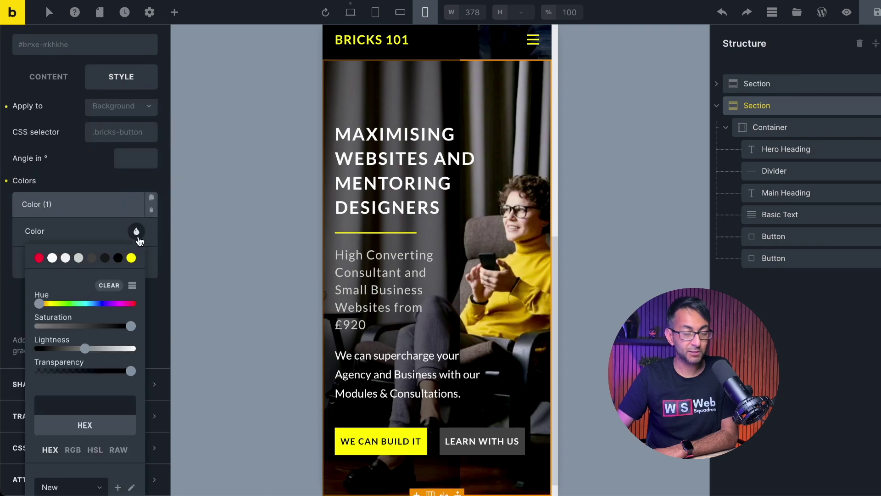
{"action": "left_click", "coordinate": [118, 257]}
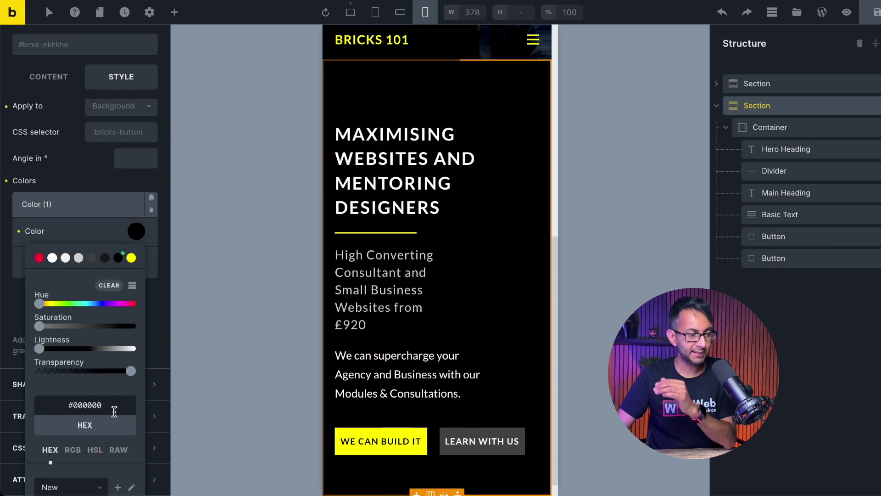
{"action": "left_click_drag", "start_coordinate": [128, 375], "coordinate": [114, 372]}
{"action": "left_click_drag", "start_coordinate": [121, 406], "coordinate": [139, 409]}
{"action": "type", "text": "55"}
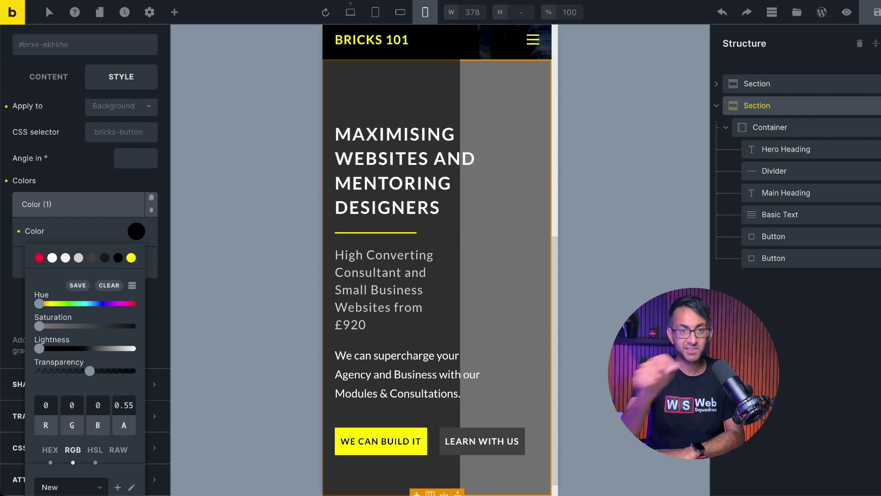
{"action": "left_click", "coordinate": [67, 242]}
{"action": "left_click", "coordinate": [114, 262]}
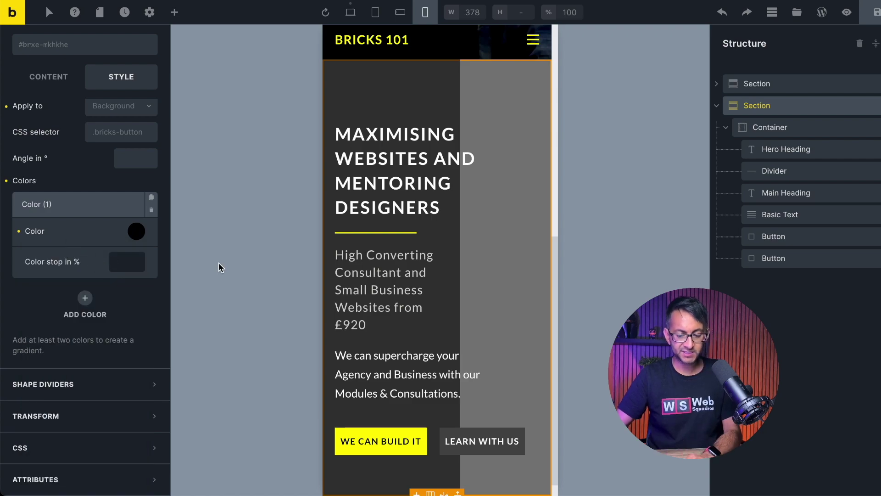
{"action": "type", "text": "60"}
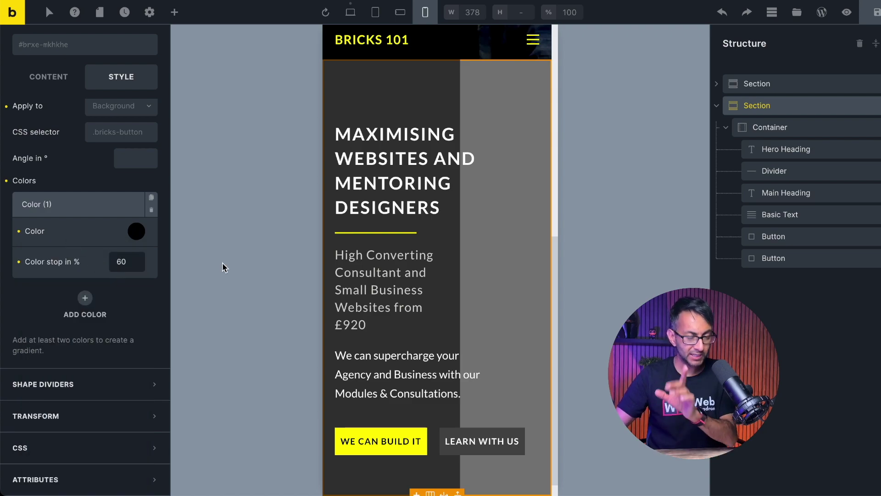
Add a fully transparent second gradient colour with a 60% stop.
{"action": "left_click", "coordinate": [94, 298]}
{"action": "left_click", "coordinate": [136, 258]}
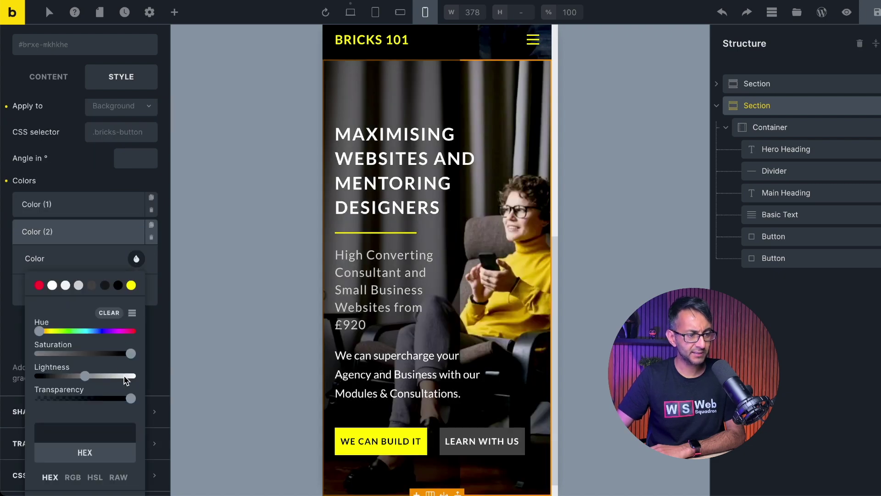
{"action": "left_click_drag", "start_coordinate": [129, 399], "coordinate": [29, 399]}
{"action": "left_click", "coordinate": [96, 240]}
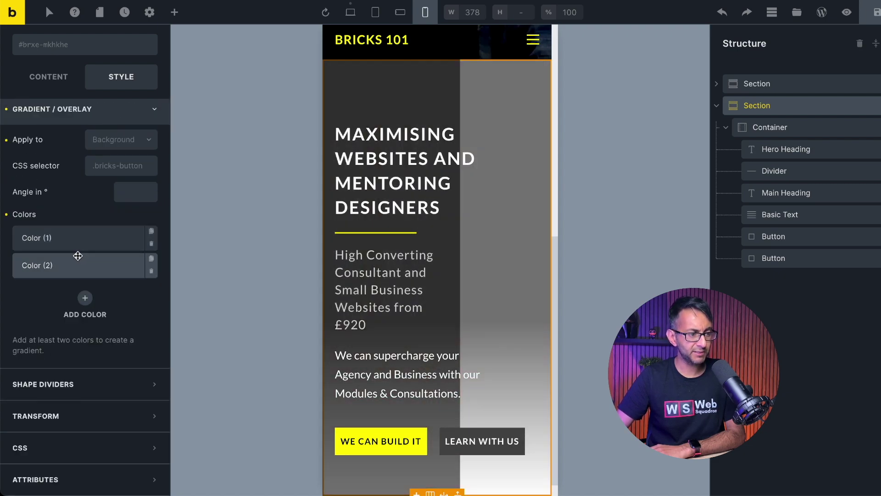
{"action": "left_click", "coordinate": [77, 255]}
{"action": "left_click", "coordinate": [128, 287]}
{"action": "type", "text": "60"}
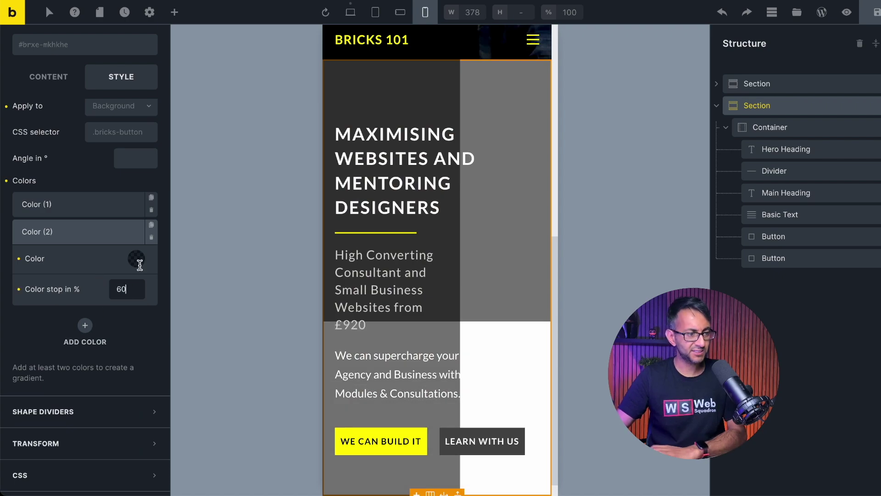
Set the gradient angle to 90° and apply it as an overlay.
{"action": "left_click", "coordinate": [138, 158]}
{"action": "type", "text": "90"}
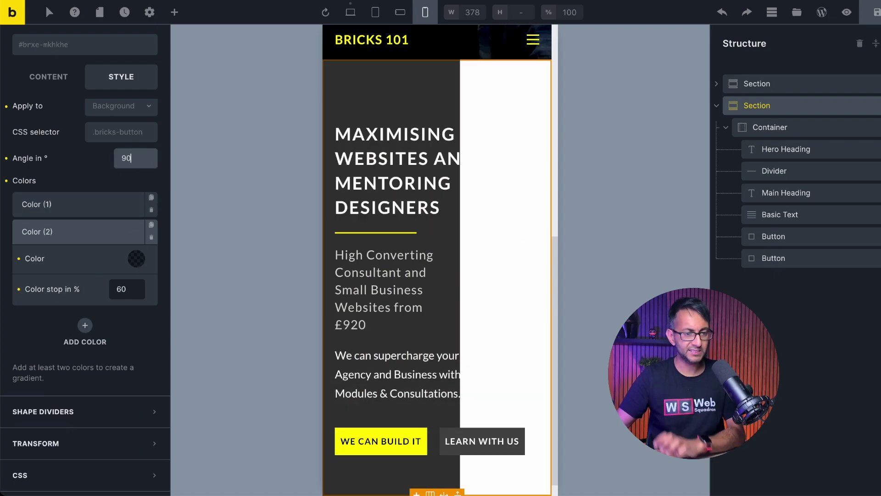
{"action": "left_click", "coordinate": [112, 114]}
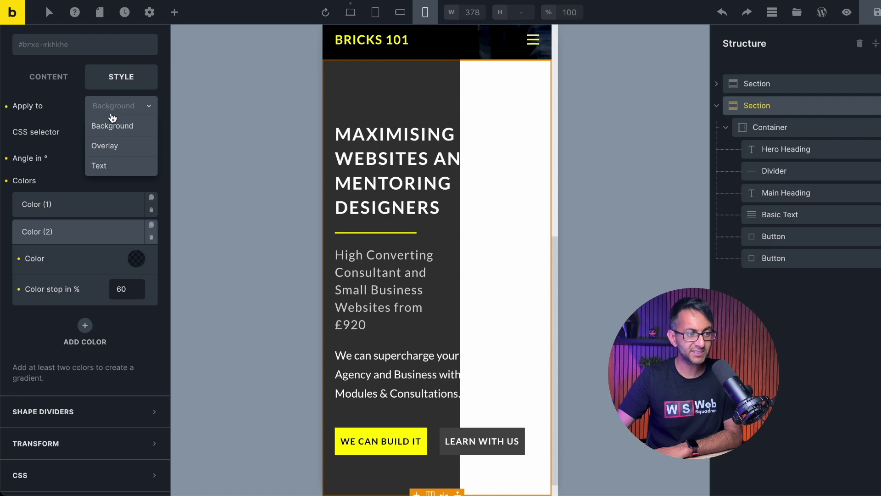
{"action": "left_click", "coordinate": [113, 145]}
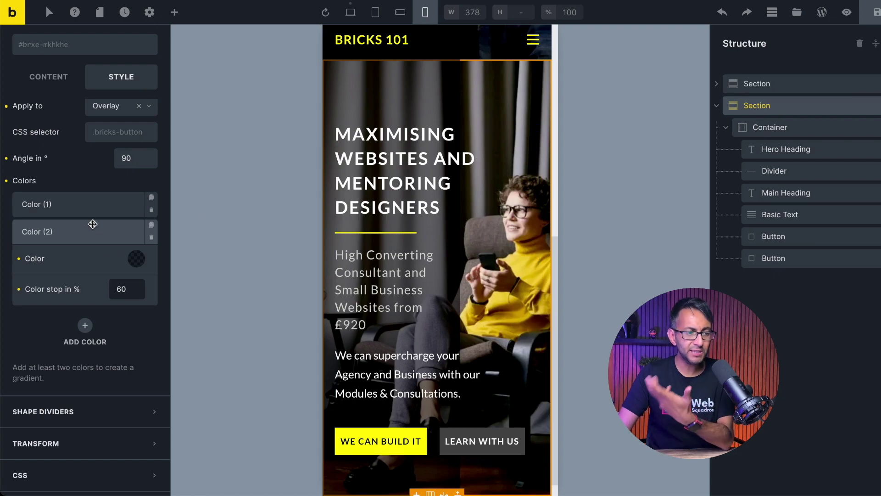
Adjust both colour stops, first to 70% and finally to 100%.
{"action": "left_click", "coordinate": [93, 204]}
{"action": "left_click_drag", "start_coordinate": [126, 259], "coordinate": [103, 259]}
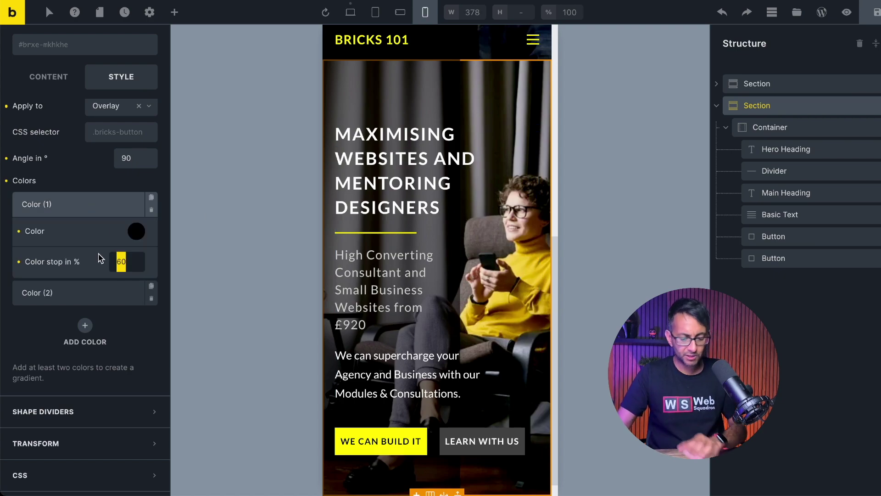
{"action": "type", "text": "70"}
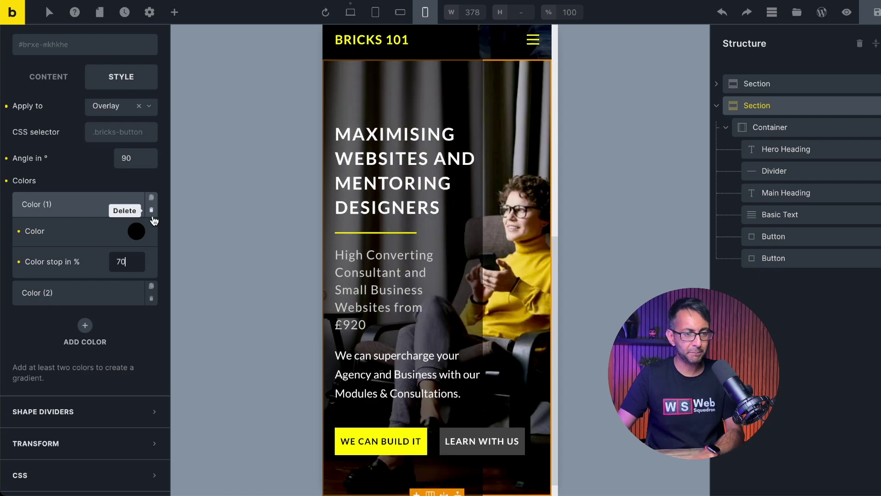
{"action": "left_click", "coordinate": [75, 209]}
{"action": "left_click", "coordinate": [72, 231]}
{"action": "left_click_drag", "start_coordinate": [130, 289], "coordinate": [85, 284]}
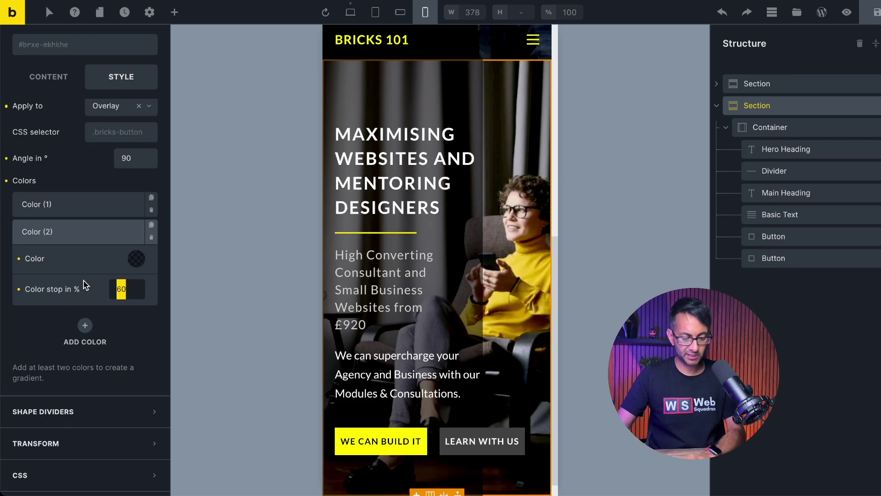
{"action": "type", "text": "70"}
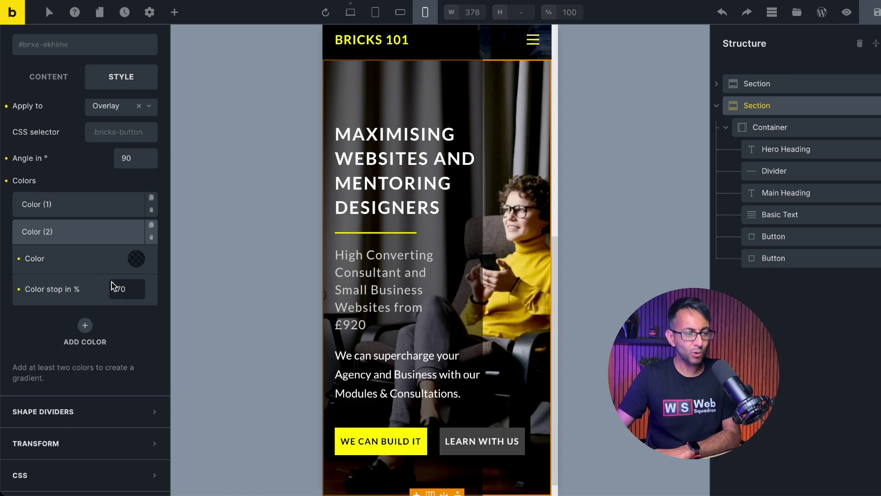
{"action": "left_click", "coordinate": [85, 206]}
{"action": "left_click_drag", "start_coordinate": [124, 268], "coordinate": [92, 257]}
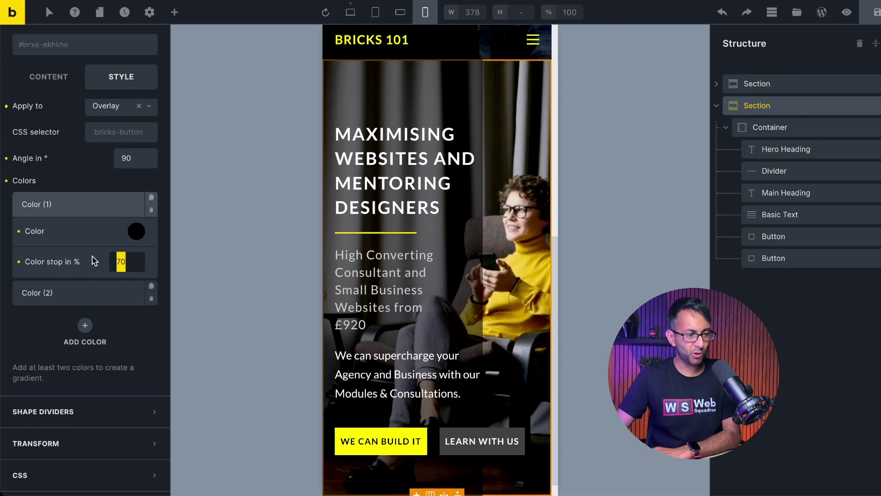
{"action": "type", "text": "100"}
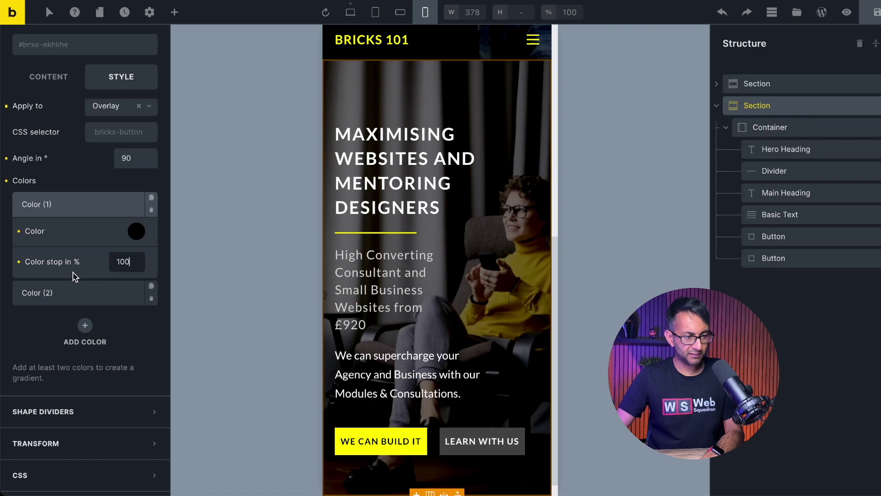
{"action": "left_click", "coordinate": [78, 292]}
{"action": "left_click_drag", "start_coordinate": [128, 289], "coordinate": [78, 288]}
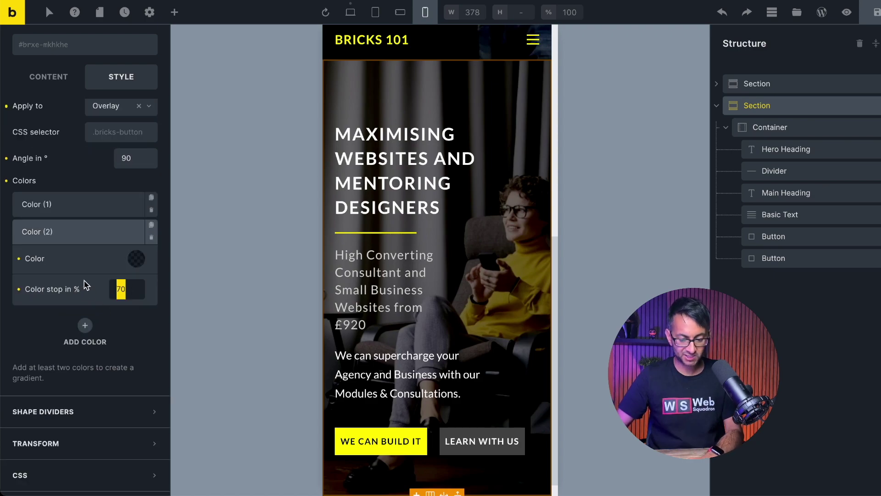
{"action": "type", "text": "7"}
{"action": "type", "text": "100"}
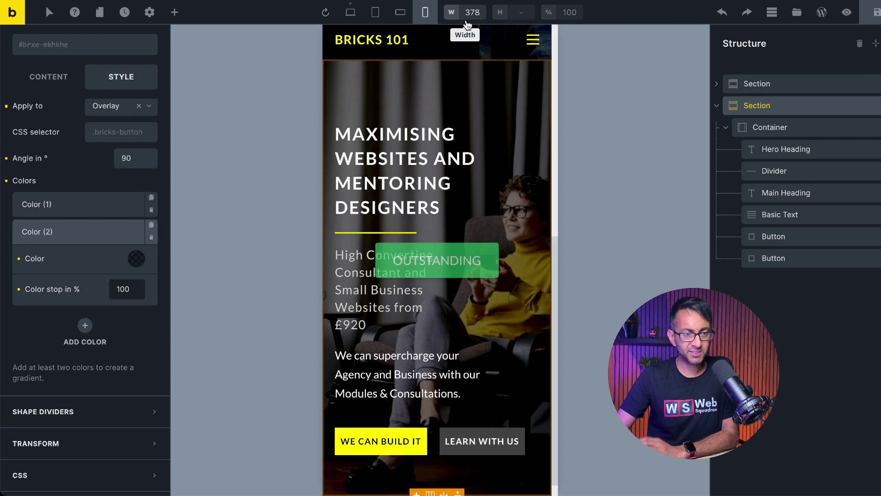
On the Desktop breakpoint, set the background position to Center right and check it in preview.
{"action": "left_click", "coordinate": [351, 14]}
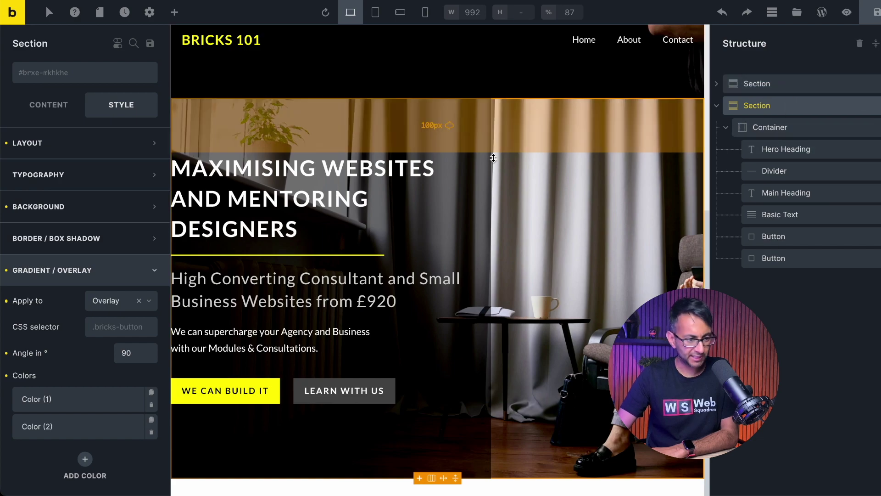
{"action": "left_click", "coordinate": [63, 206]}
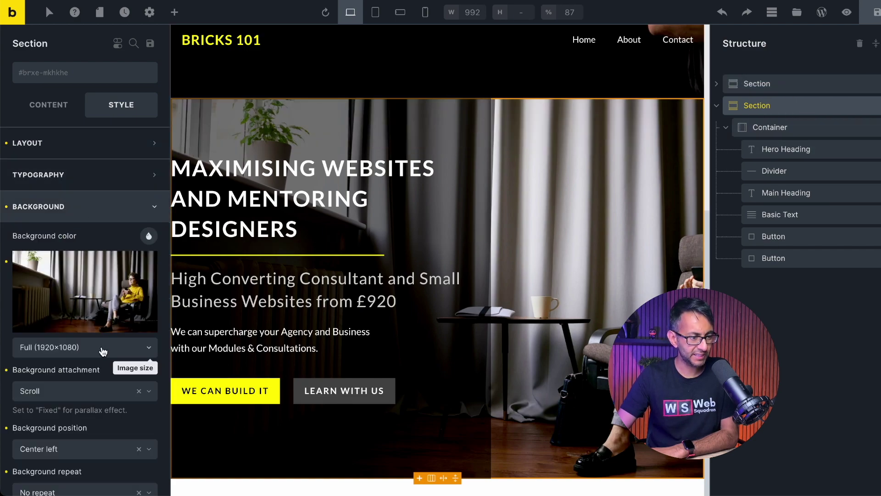
{"action": "left_click", "coordinate": [70, 453]}
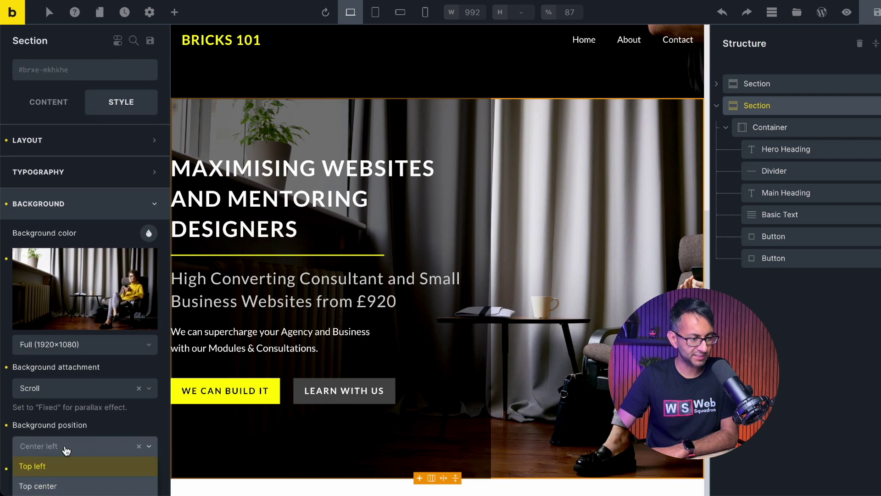
{"action": "scroll", "coordinate": [66, 453], "scroll_direction": "down", "scroll_amount": 5}
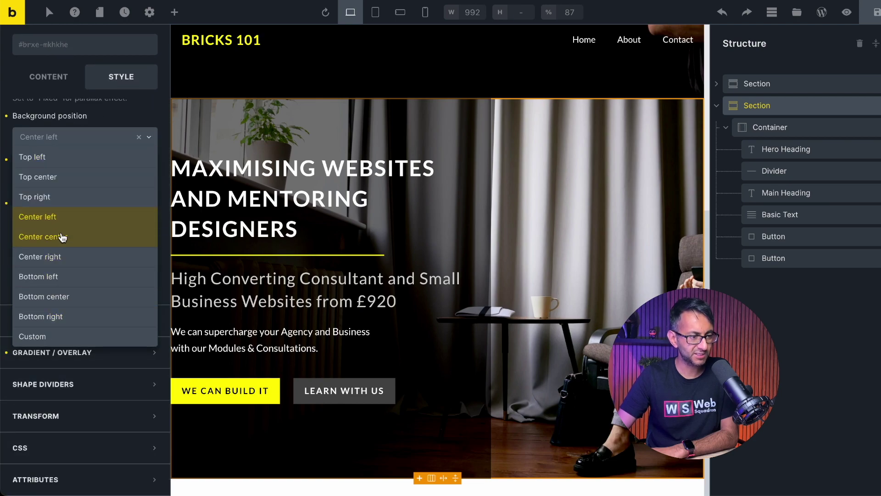
{"action": "left_click", "coordinate": [69, 260]}
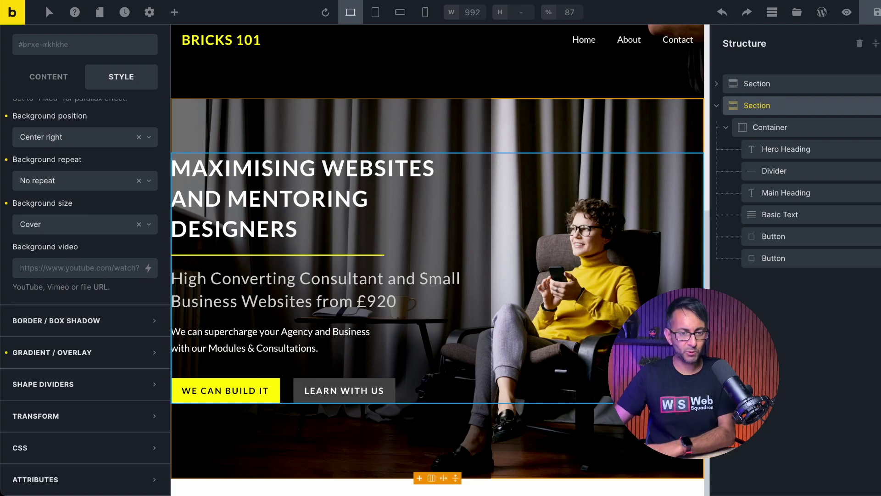
{"action": "left_click", "coordinate": [849, 18]}
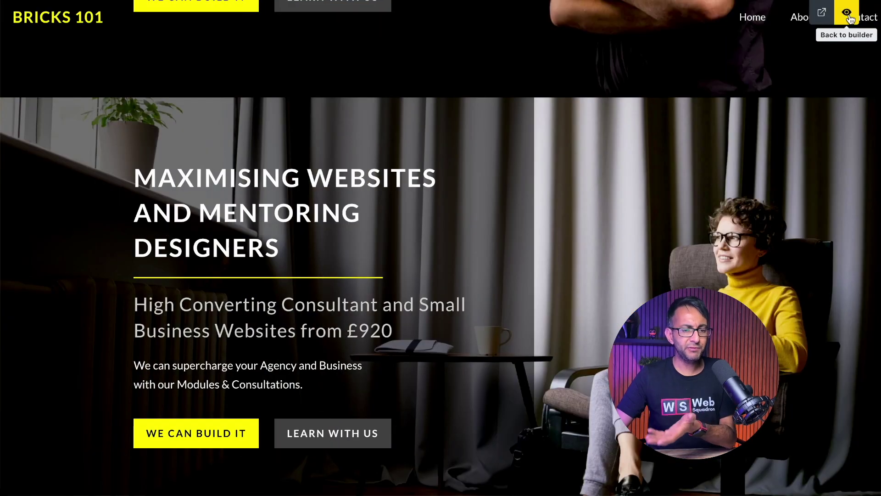
{"action": "left_click", "coordinate": [849, 18]}
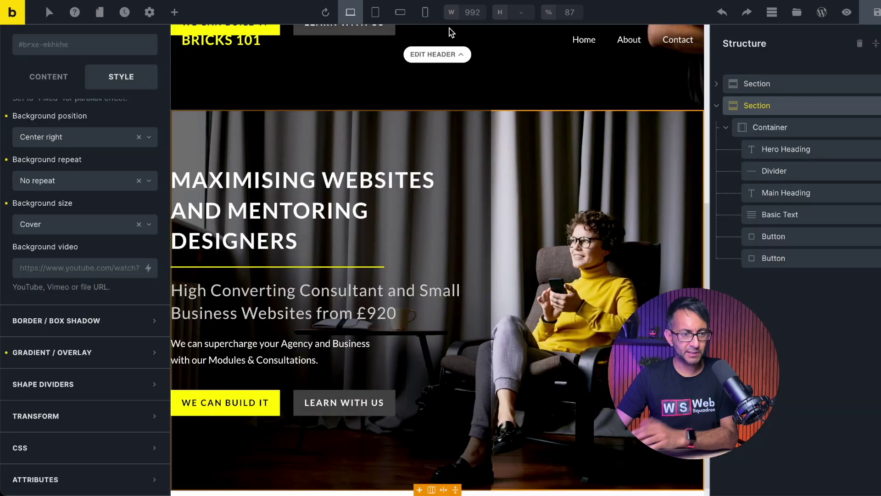
Switch to Mobile portrait with a 378 px canvas width.
{"action": "left_click", "coordinate": [425, 12]}
{"action": "double_click", "coordinate": [473, 12]}
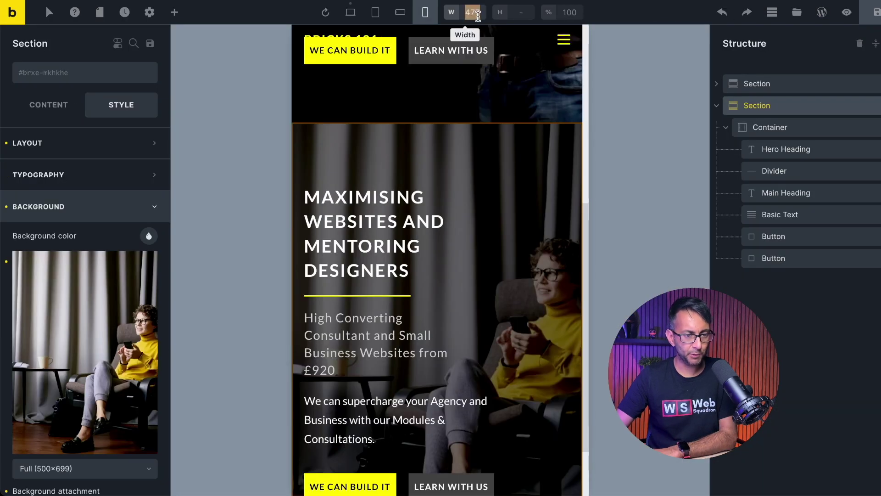
{"action": "type", "text": "378"}
{"action": "key", "text": "Return"}
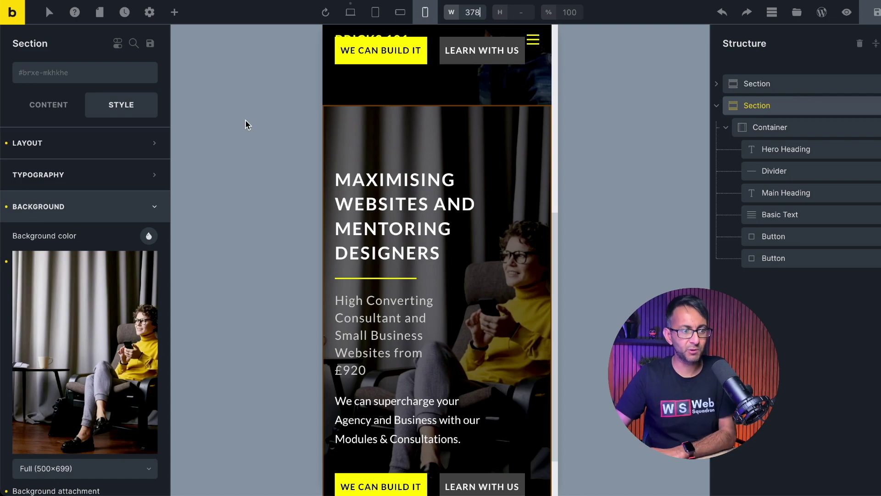
Change the overlay's second colour stop to 70%, save the page, and return to Desktop.
{"action": "scroll", "coordinate": [78, 216], "scroll_direction": "down", "scroll_amount": 1}
{"action": "left_click", "coordinate": [81, 213]}
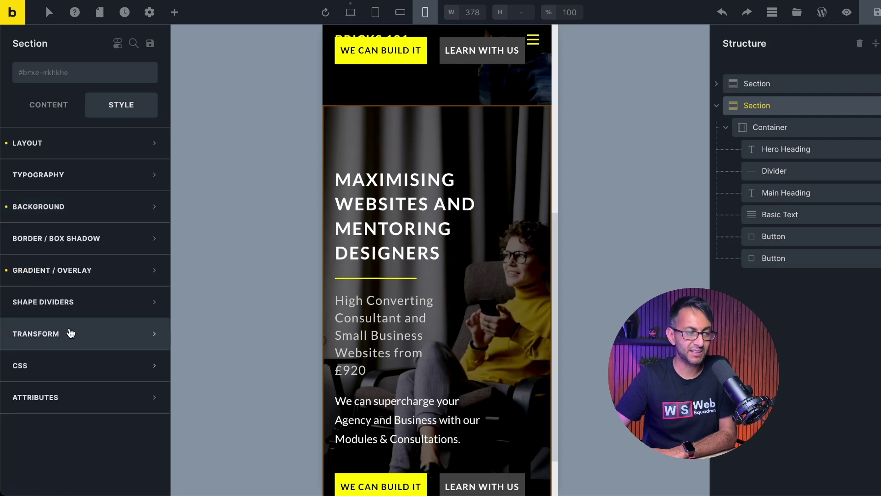
{"action": "left_click", "coordinate": [78, 269]}
{"action": "left_click_drag", "start_coordinate": [135, 351], "coordinate": [117, 346]}
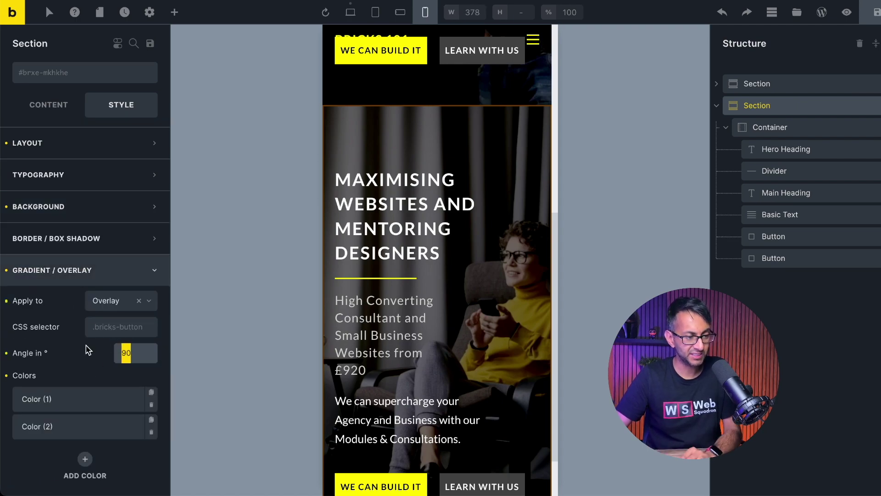
{"action": "key", "text": "Tab"}
{"action": "type", "text": "70"}
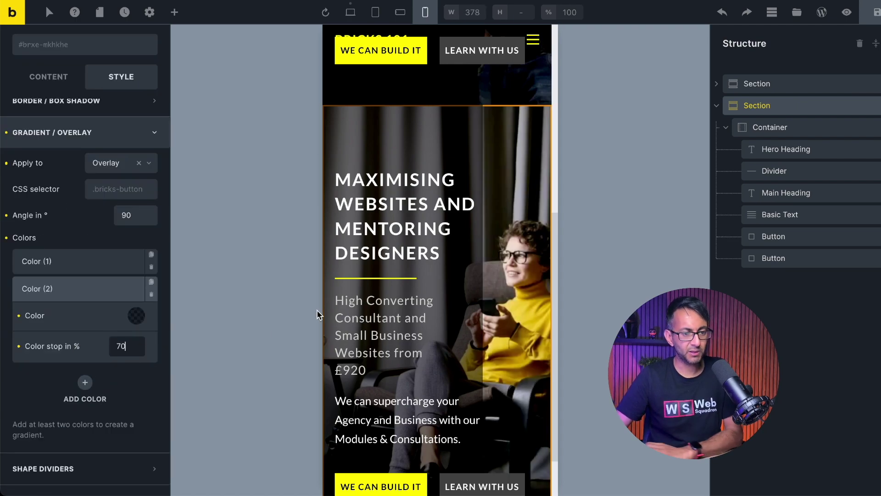
{"action": "left_click", "coordinate": [867, 23]}
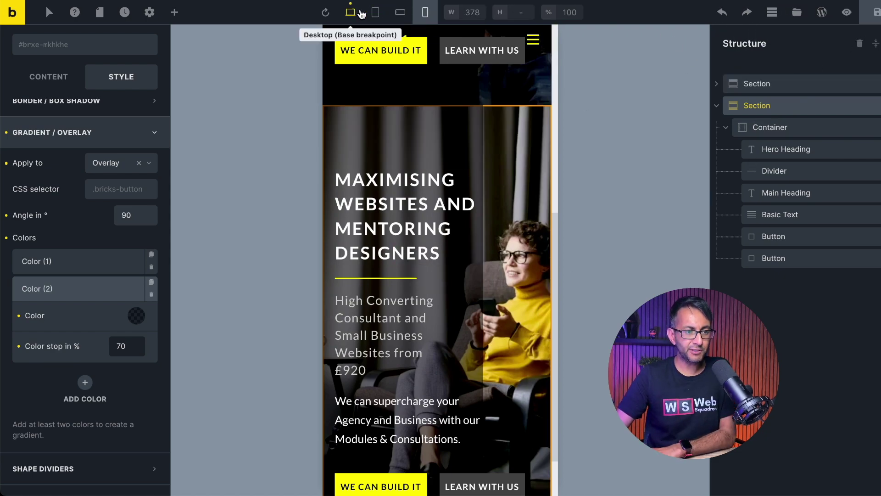
{"action": "left_click", "coordinate": [350, 12]}
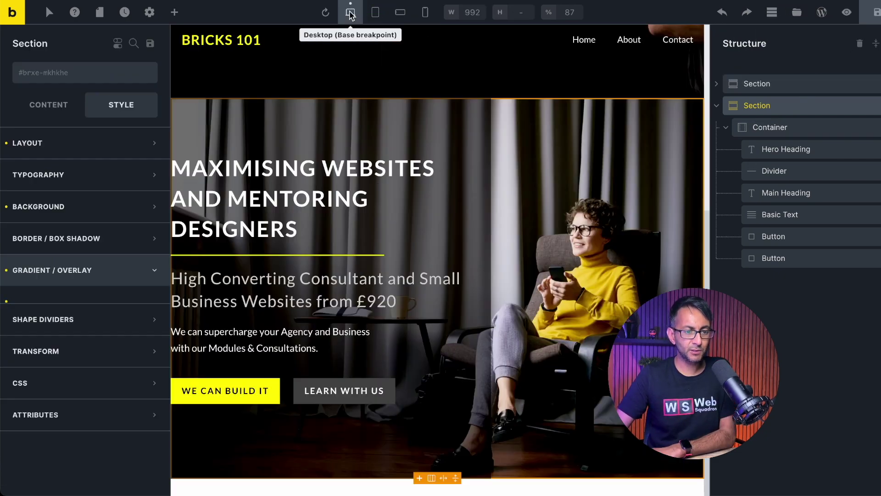
Show the finished desktop hero, with its photo darkened on the left, in full-screen preview.
{"action": "left_click", "coordinate": [847, 12]}
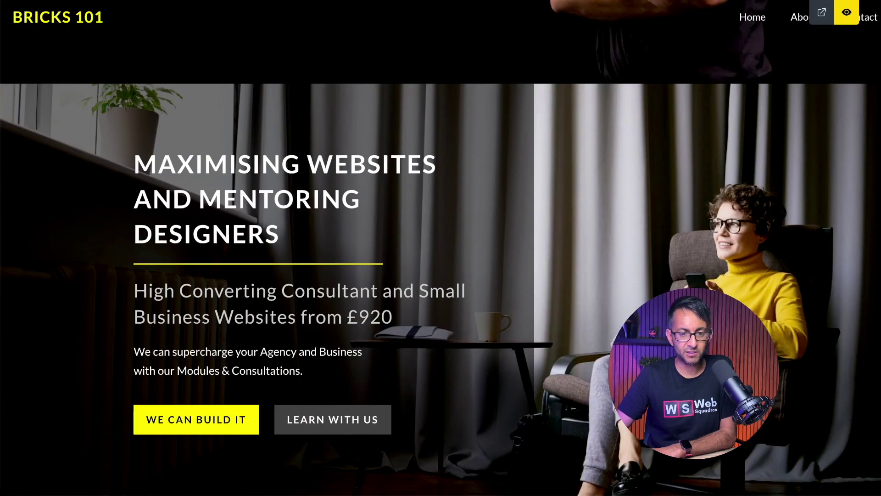